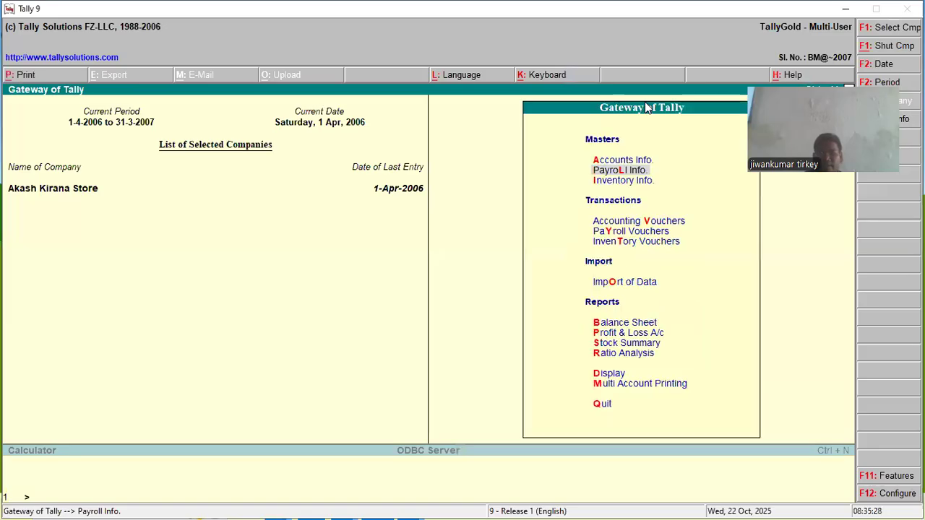
key(Escape)
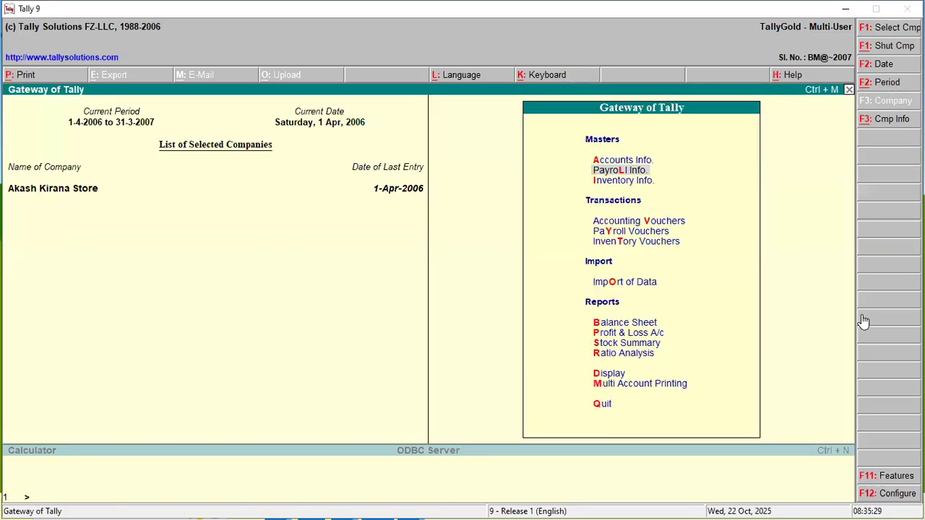
- Check the Maintain Payroll setting in the company's accounting features and return to the Gateway of Tally
click(878, 477)
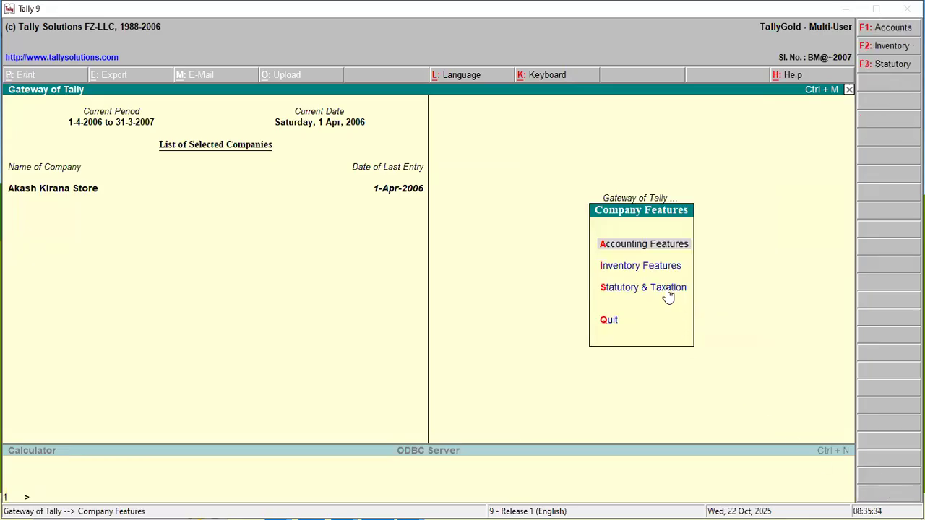
key(Return)
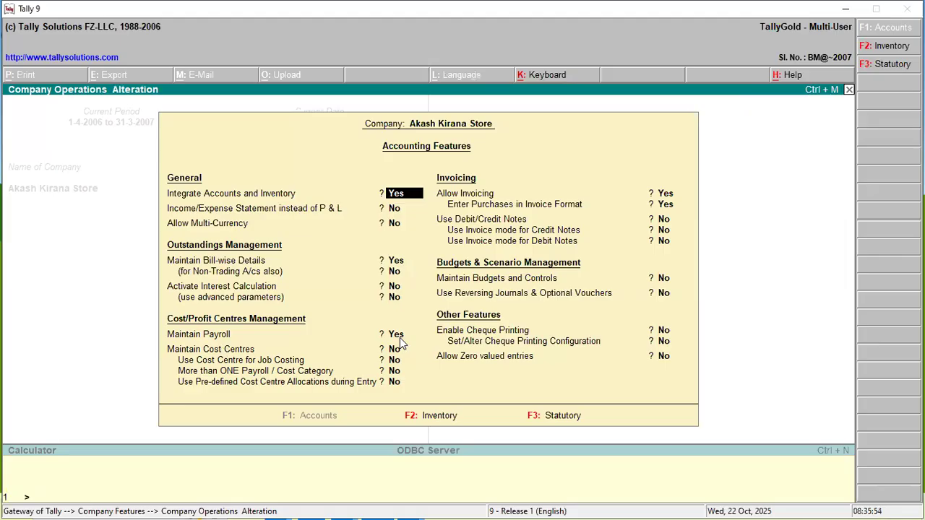
key(Escape)
key(Return)
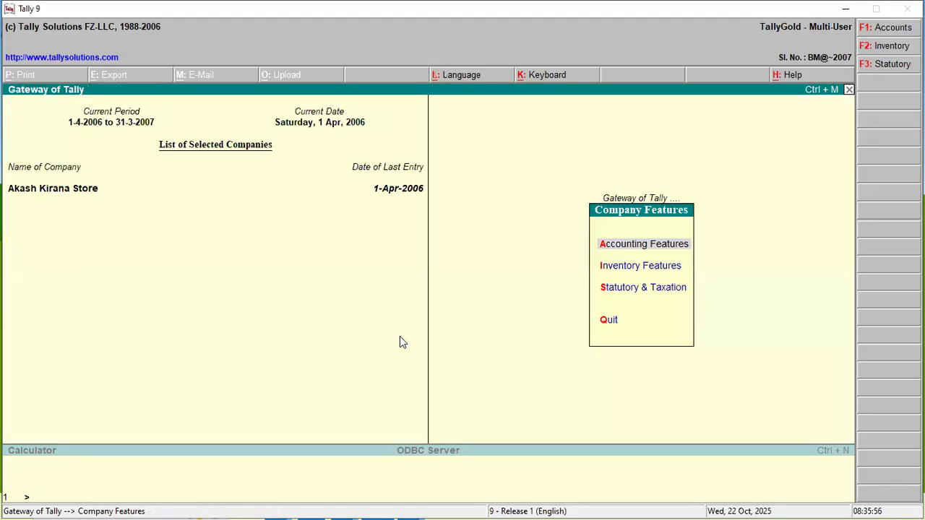
key(Escape)
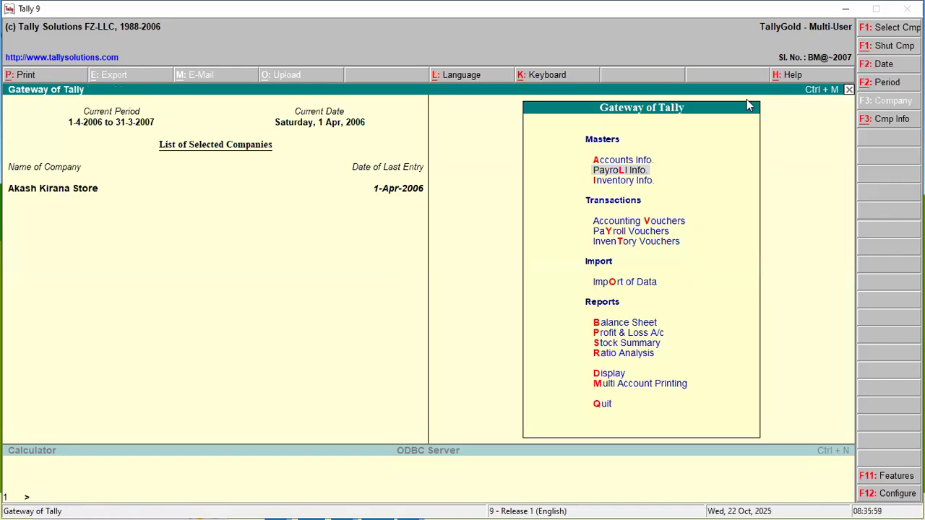
key(ctrl+n)
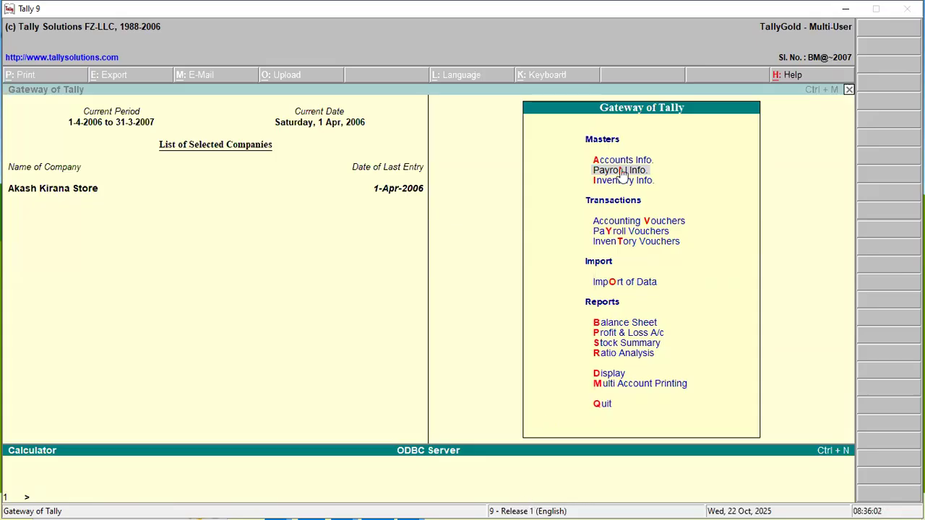
key(ctrl+m)
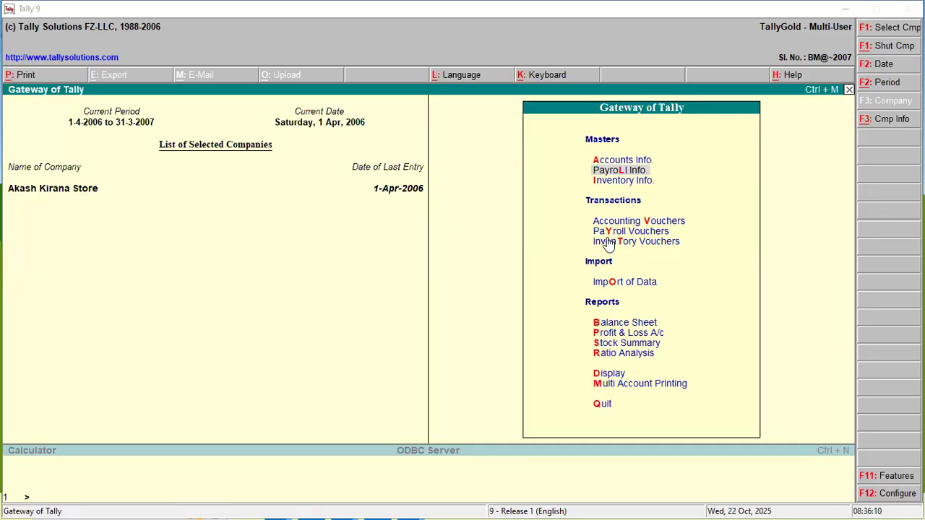
- Start a new payroll pay head named Salary with the pay head type Earnings for Employees
click(623, 173)
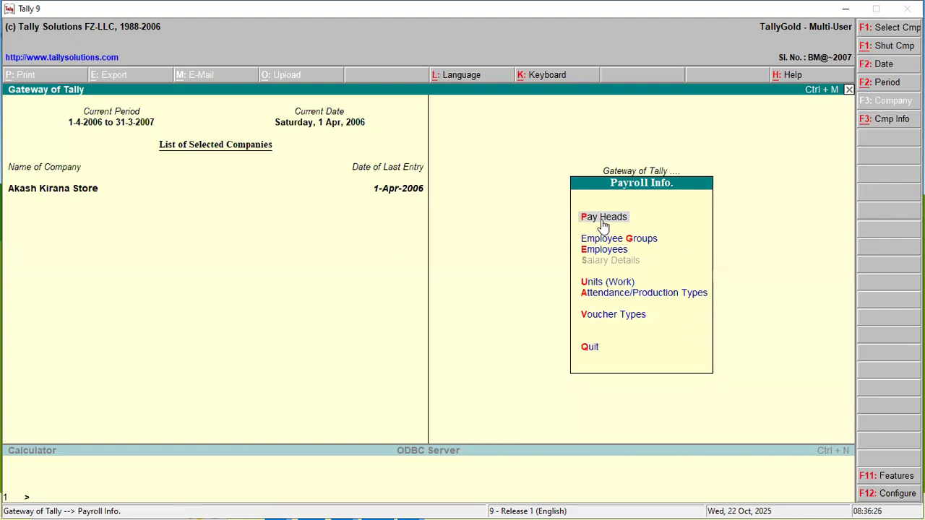
click(605, 219)
key(Return)
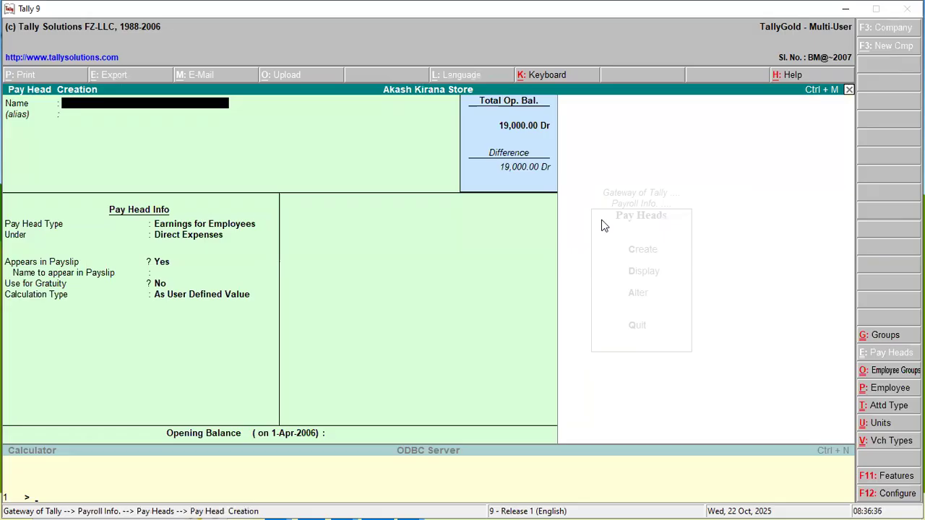
text(Salary)
key(Return)
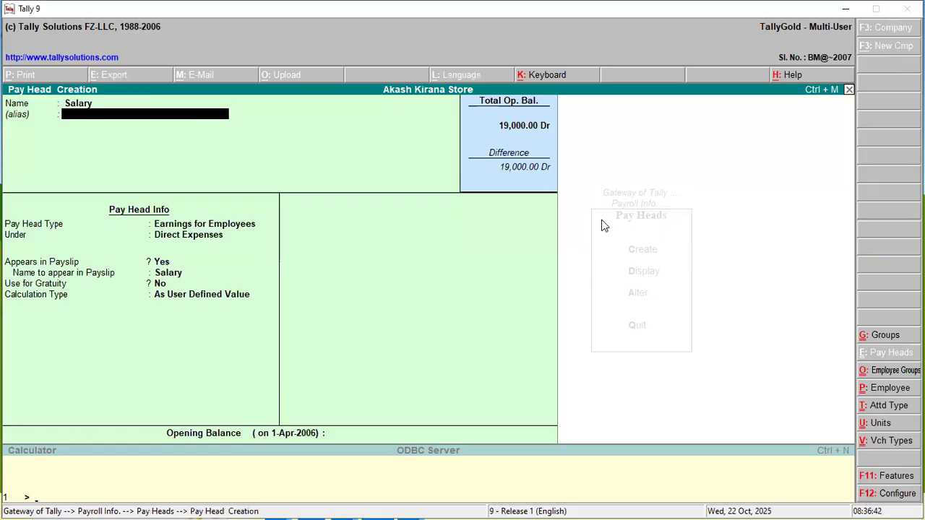
key(Return)
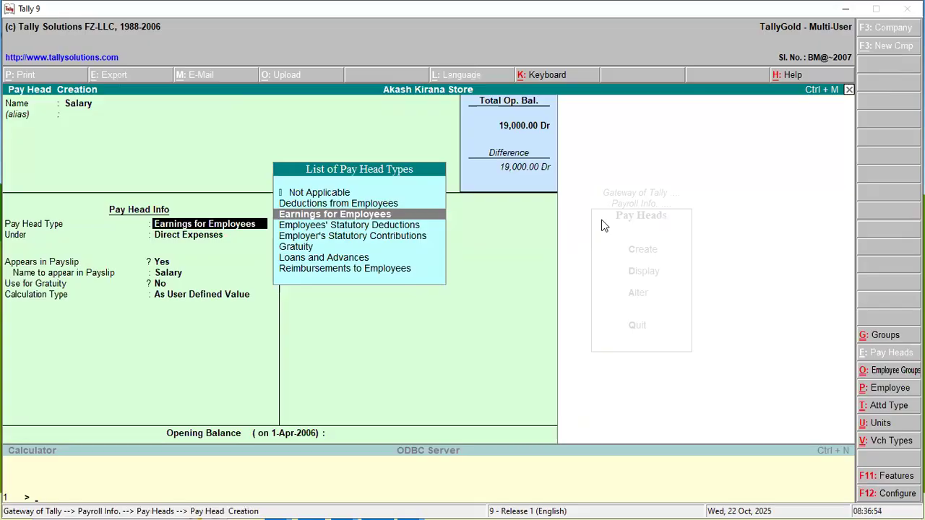
key(Return)
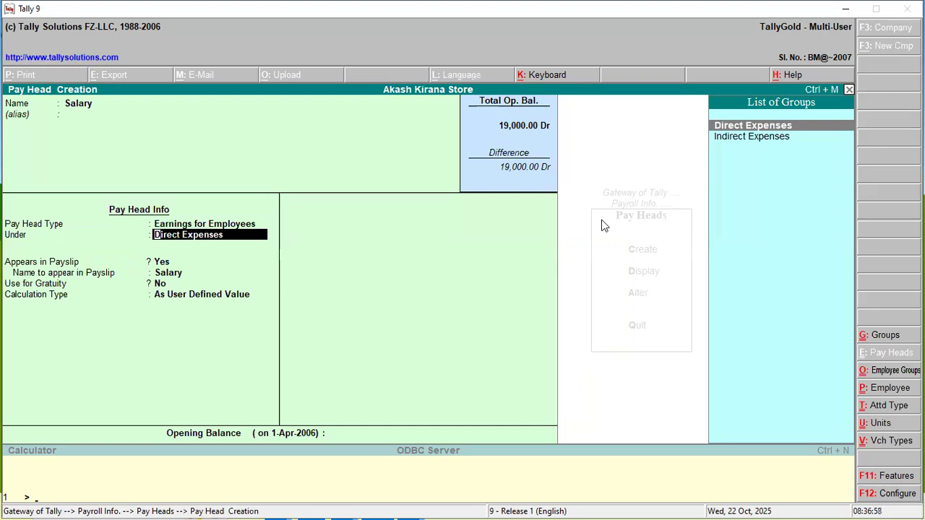
- Place the Salary pay head under Direct Expenses, shown in the payslip without gratuity, with calculation type On Attendance
key(Return)
key(Return)
key(Return)
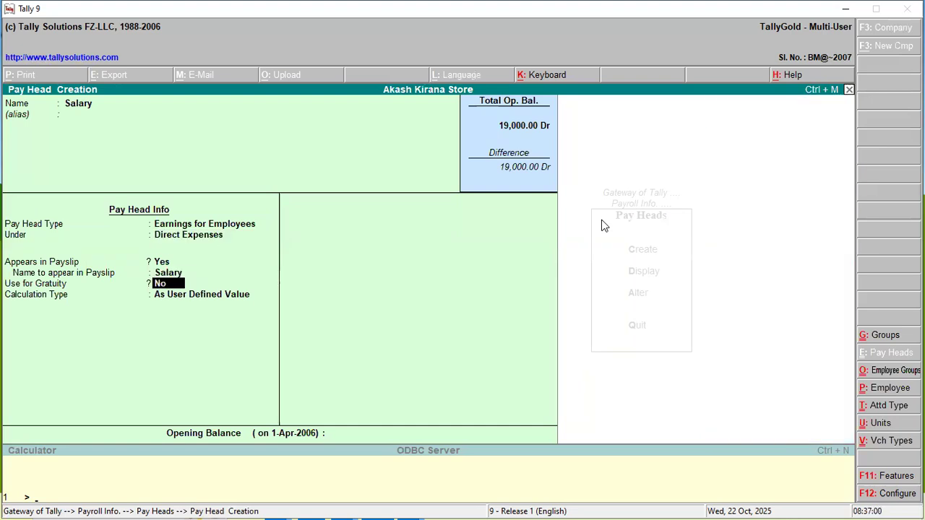
key(Return)
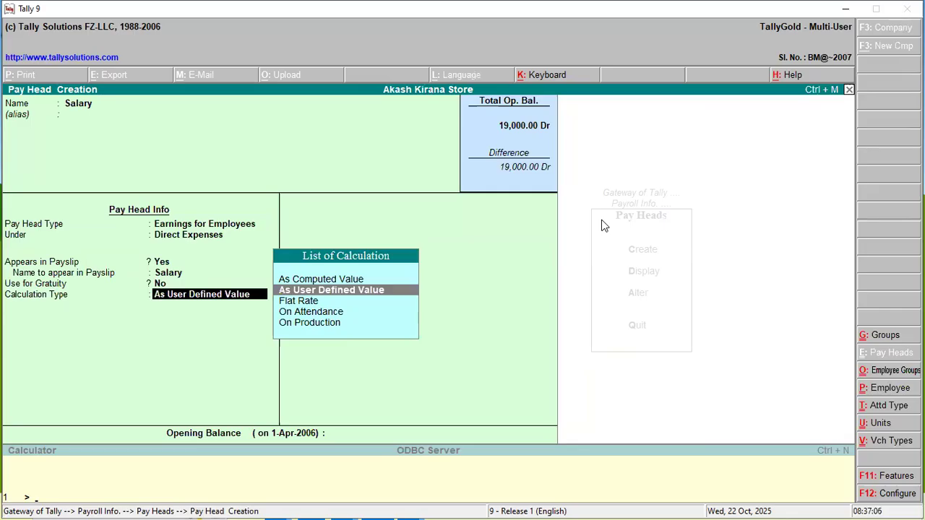
key(Down)
key(Down)
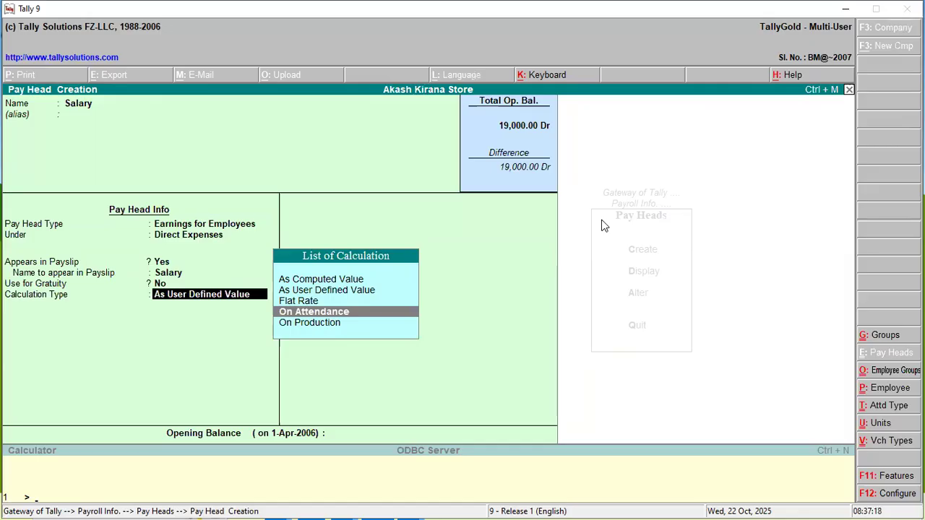
key(Return)
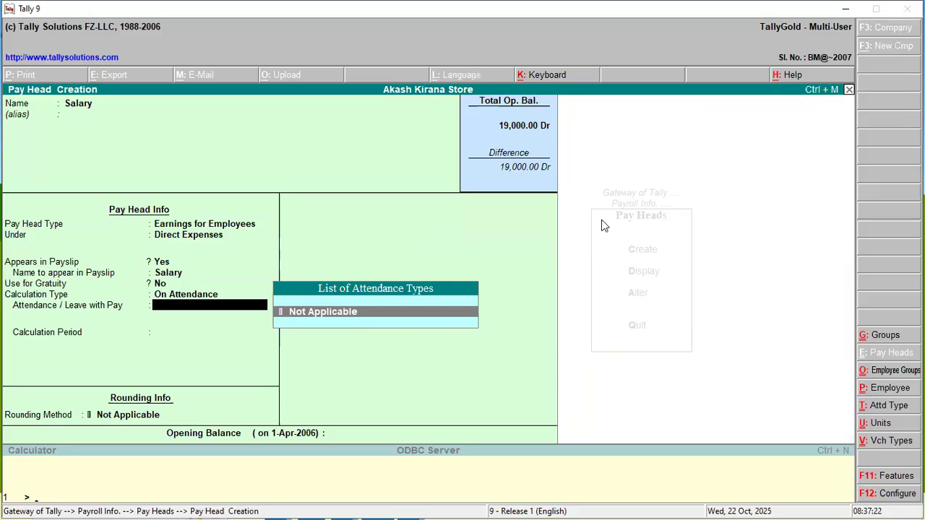
- Create an attendance type named Present under Primary, as Attendance / Leave with Pay with period type Days, for the Salary pay head
key(alt+c)
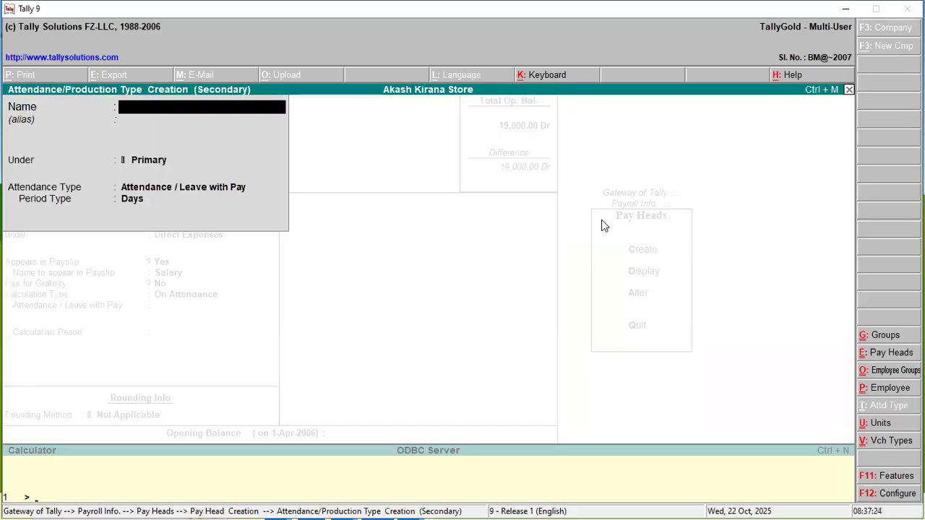
text(Present)
key(Return)
key(Return)
key(Return)
key(Return)
key(Return)
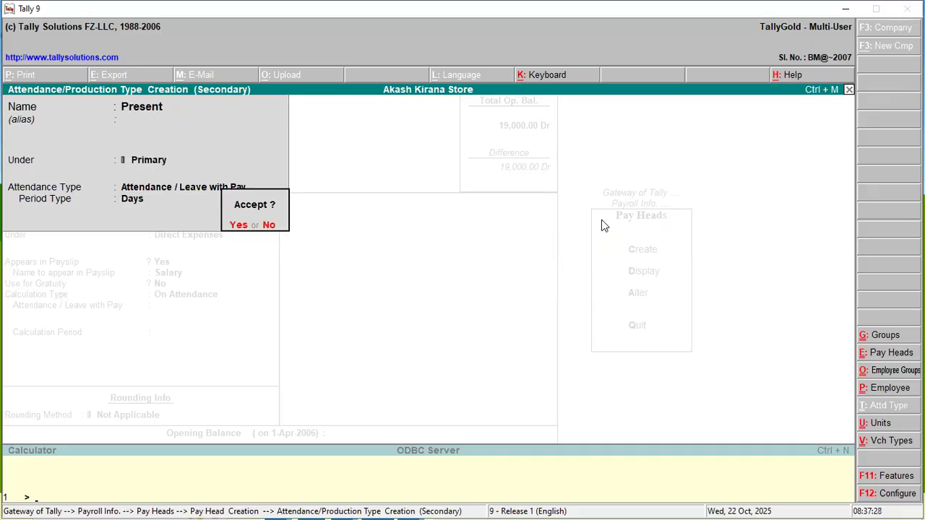
key(Return)
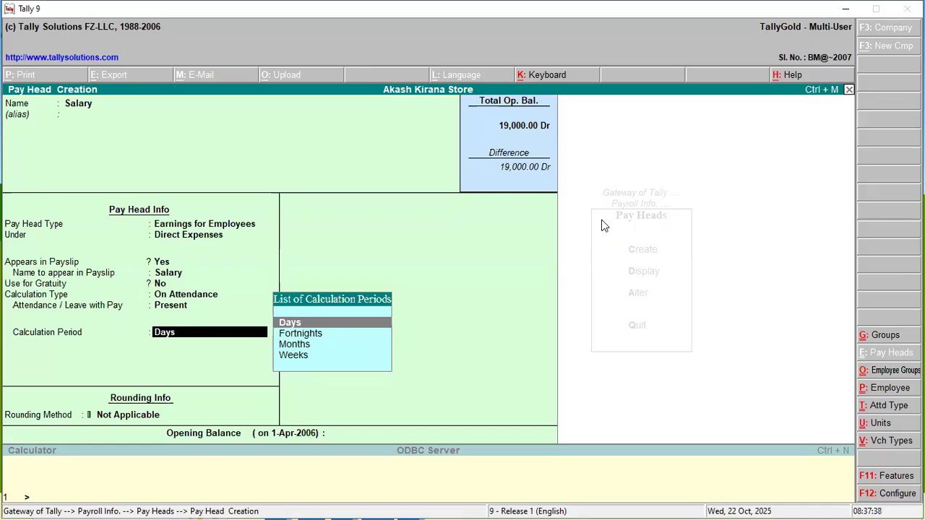
- Set the Salary pay head's calculation period to Days with rounding Not Applicable, and save it without an opening balance
key(Return)
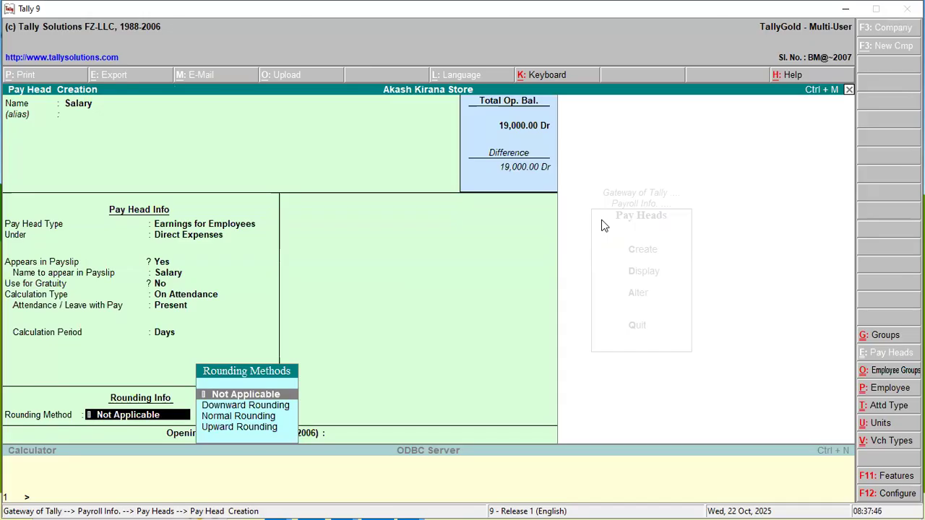
key(Return)
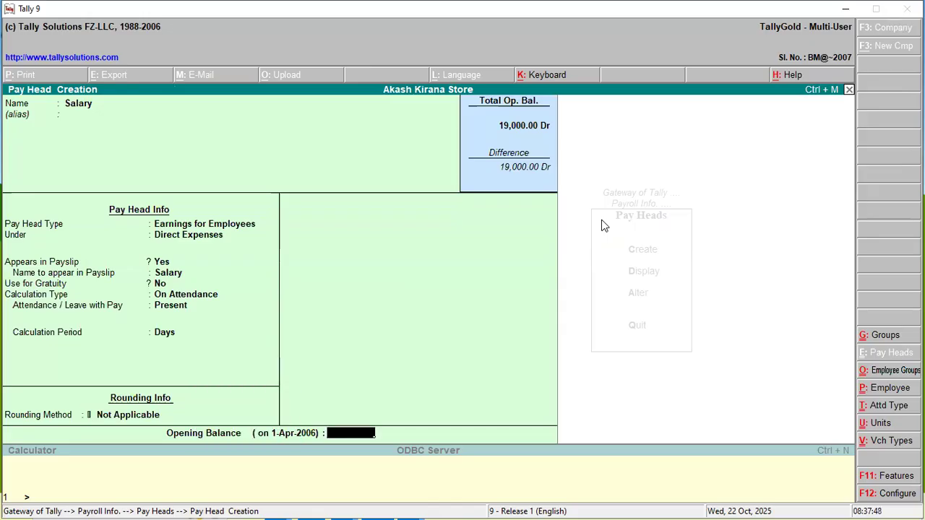
key(Return)
key(Return)
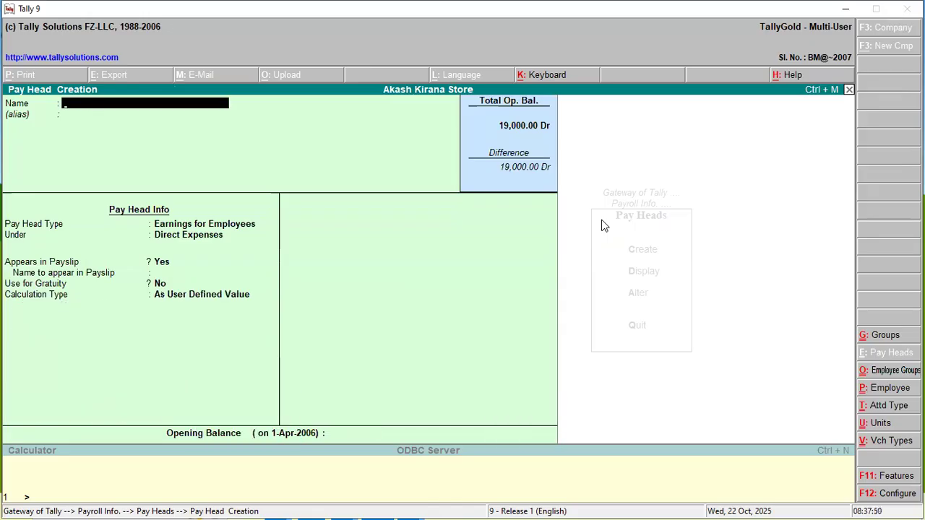
key(Escape)
key(Return)
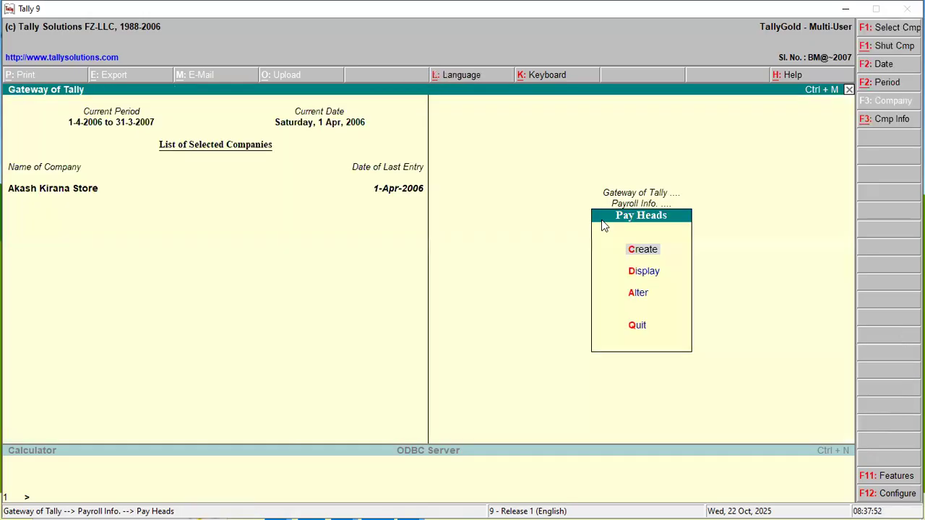
key(Escape)
- Create a single employee group named Peon under Primary and return to the payroll masters
key(Down)
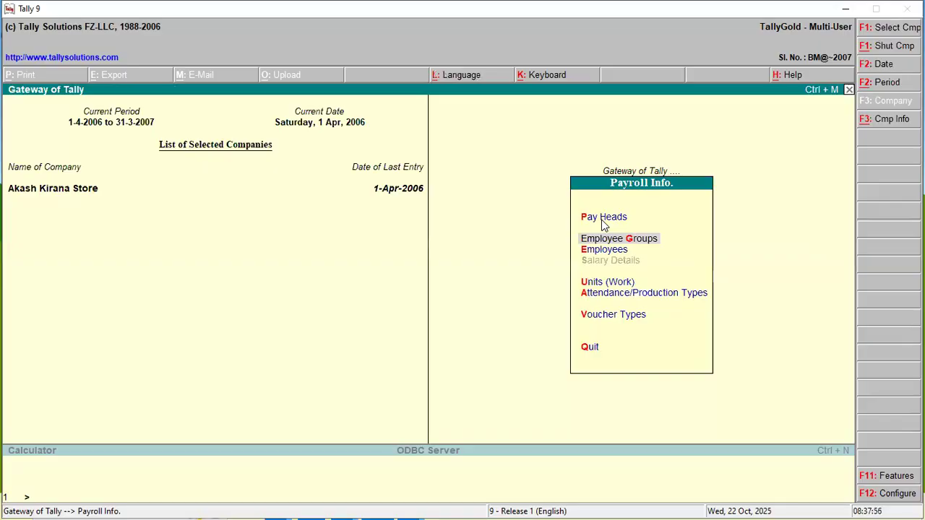
key(Return)
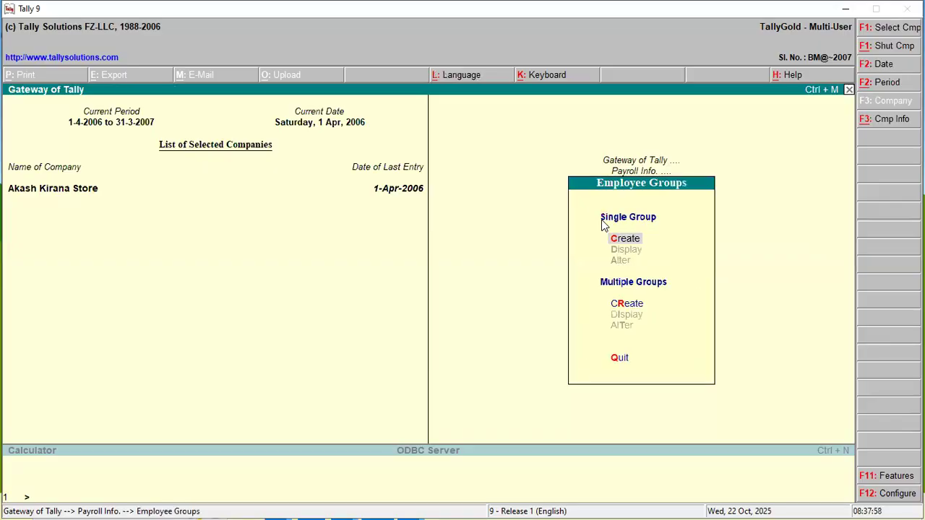
key(Return)
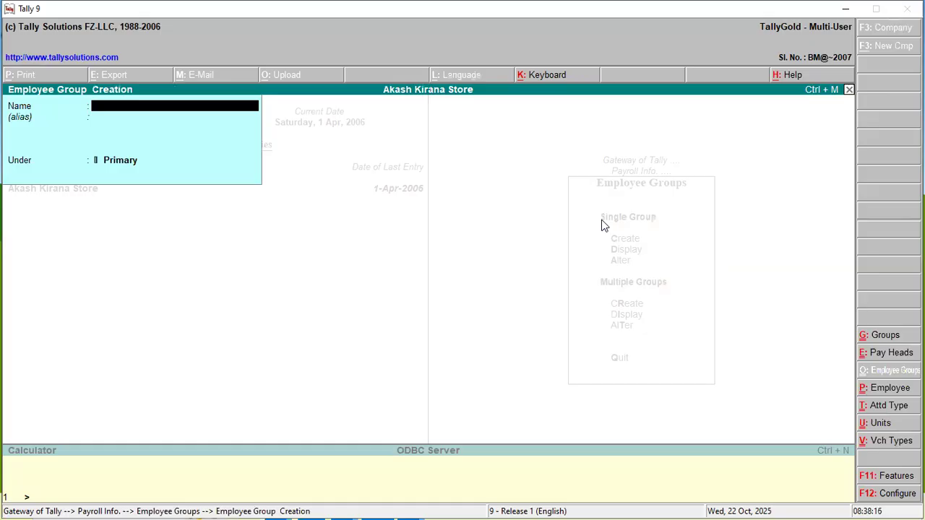
text(Peon)
key(Return)
key(Return)
key(Return)
key(Return)
key(Escape)
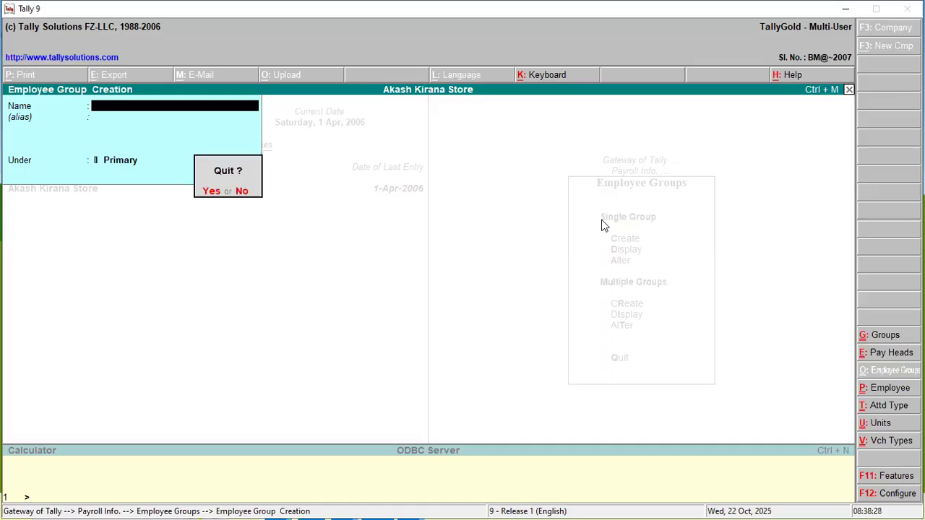
key(Return)
key(Escape)
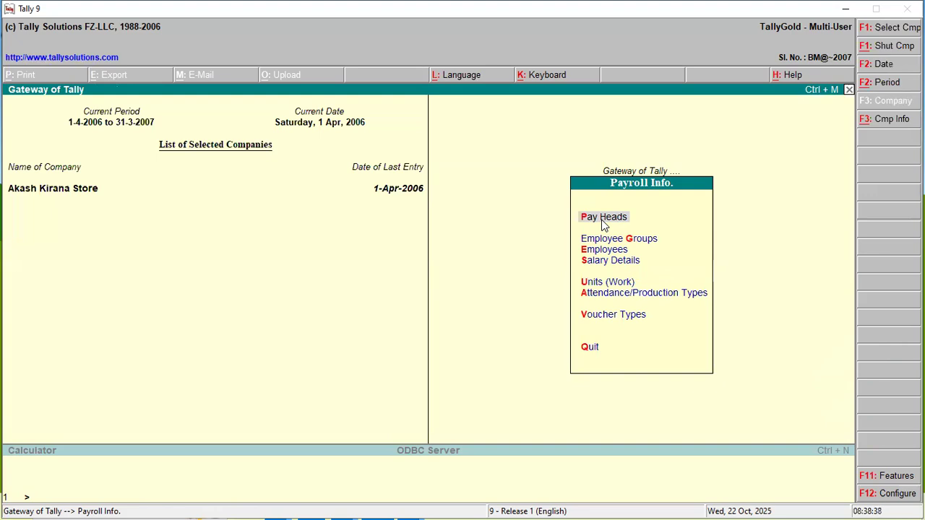
- Create a simple work unit with the symbol Days and 0 decimal places
key(Down)
key(Down)
key(Down)
key(Down)
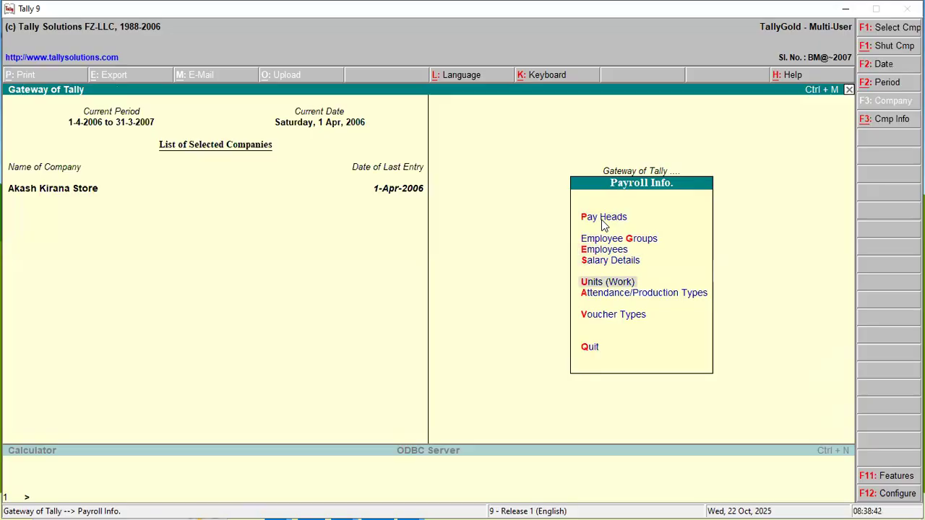
key(Up)
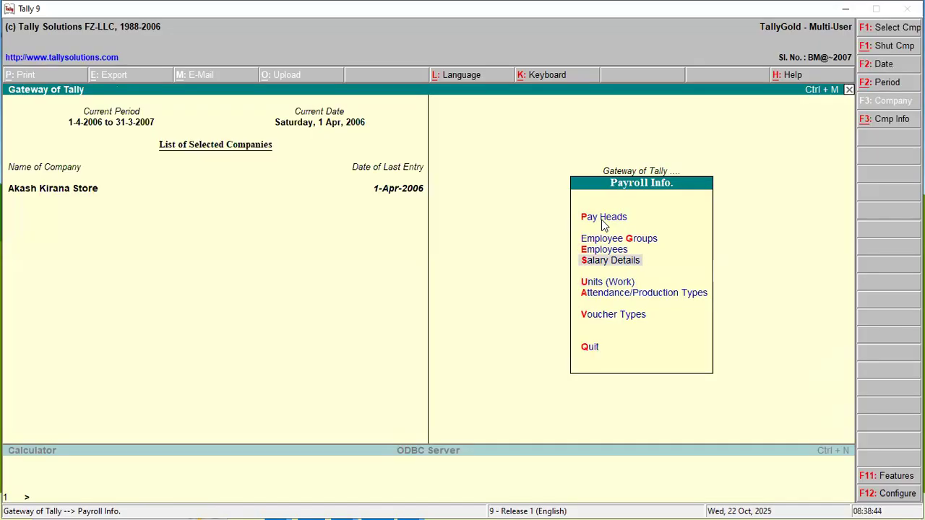
key(Down)
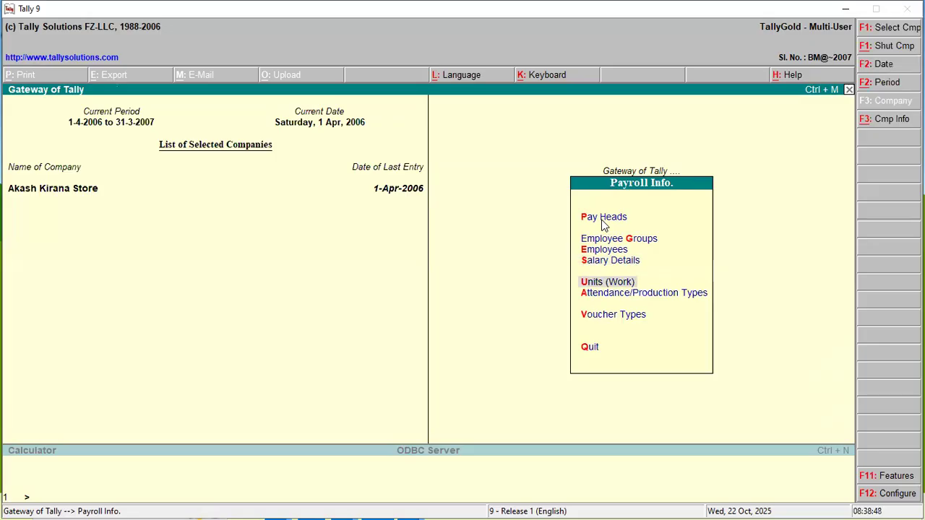
key(Return)
key(Return)
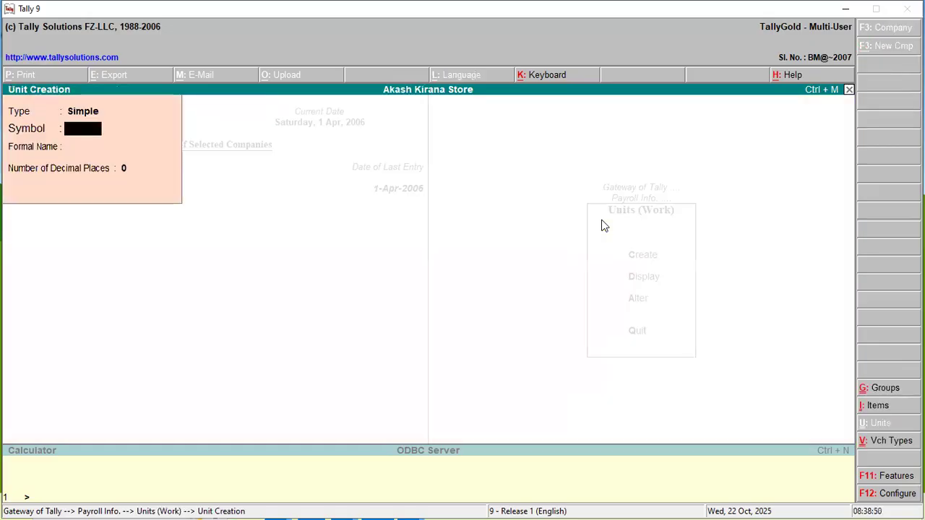
text(Days)
key(Return)
key(Return)
key(Return)
key(Return)
key(Escape)
key(Escape)
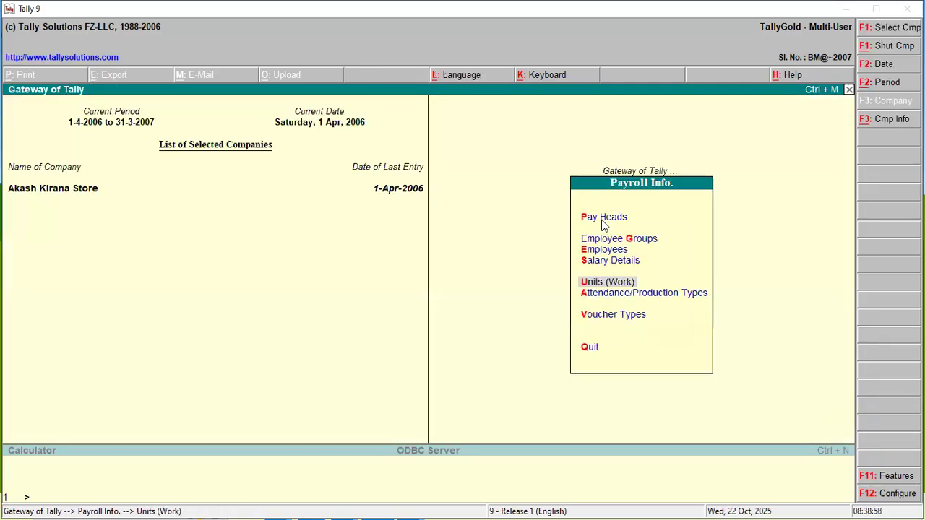
- Check the list of existing attendance/production types available for alteration and return to the payroll masters
key(Down)
key(Return)
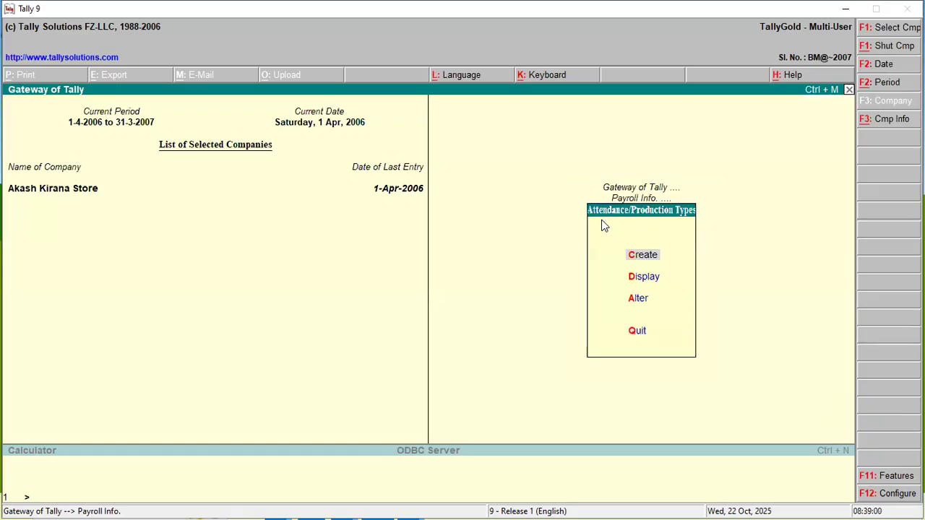
key(Down)
key(Down)
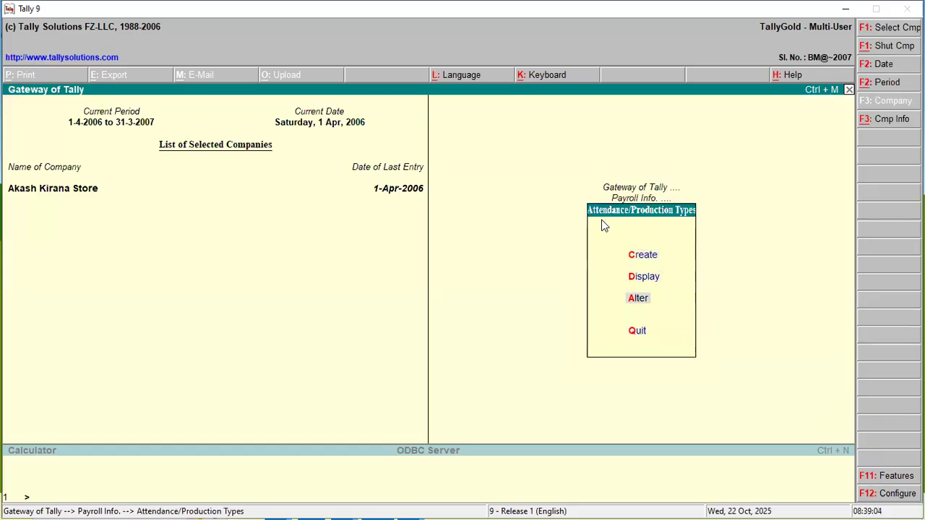
key(Return)
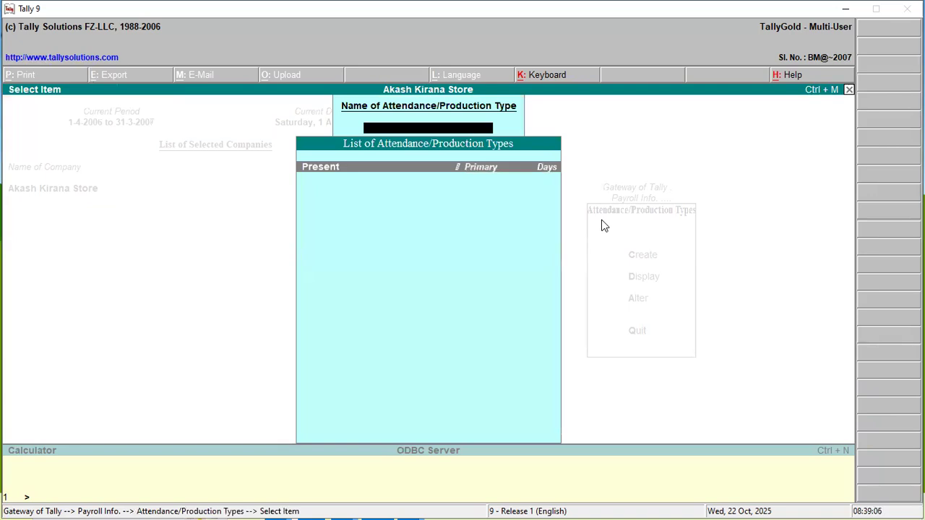
key(Escape)
key(Escape)
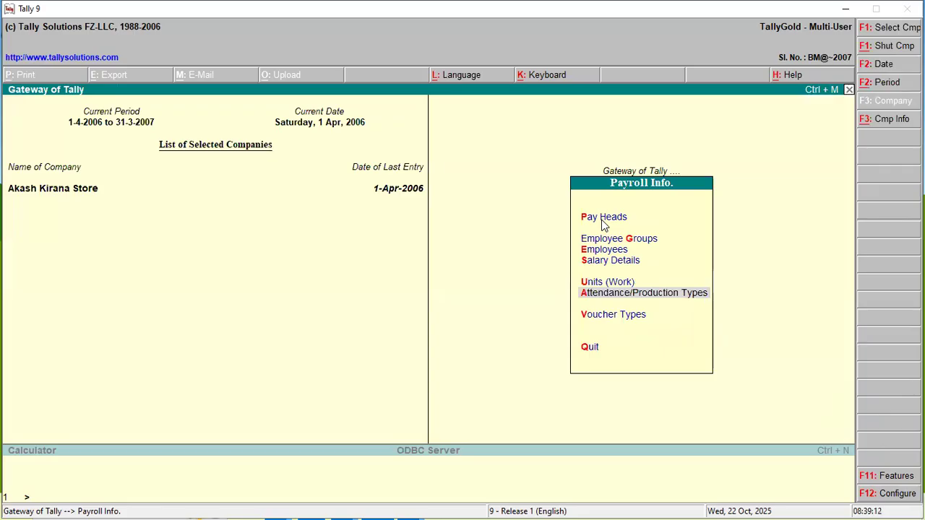
key(Up)
key(Up)
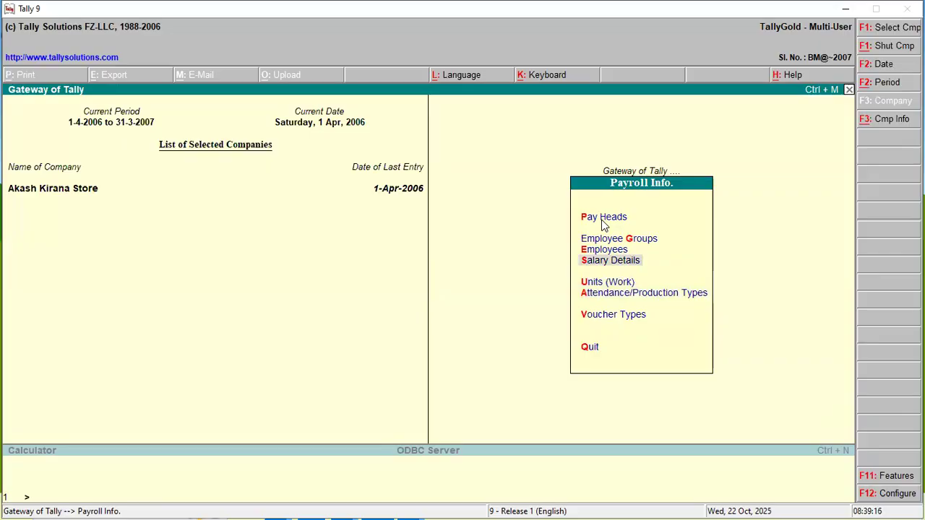
key(Return)
key(Return)
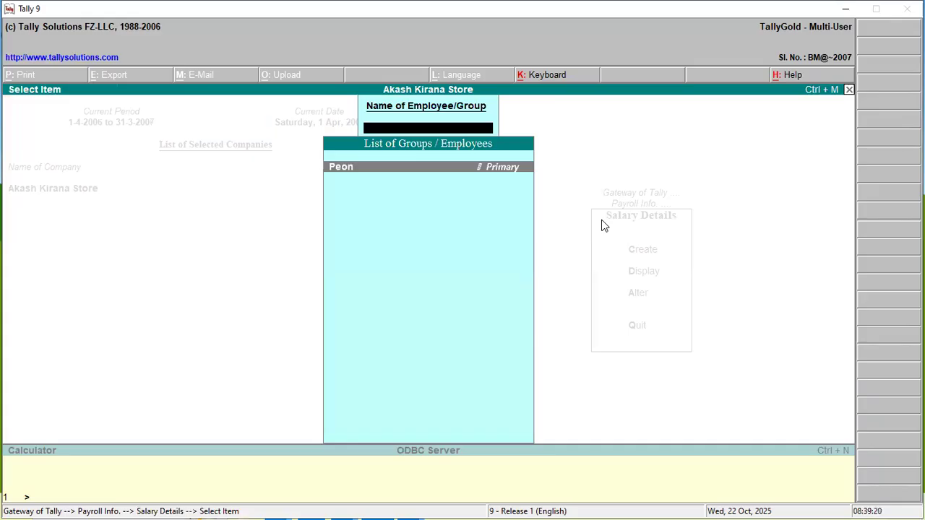
key(Escape)
key(Escape)
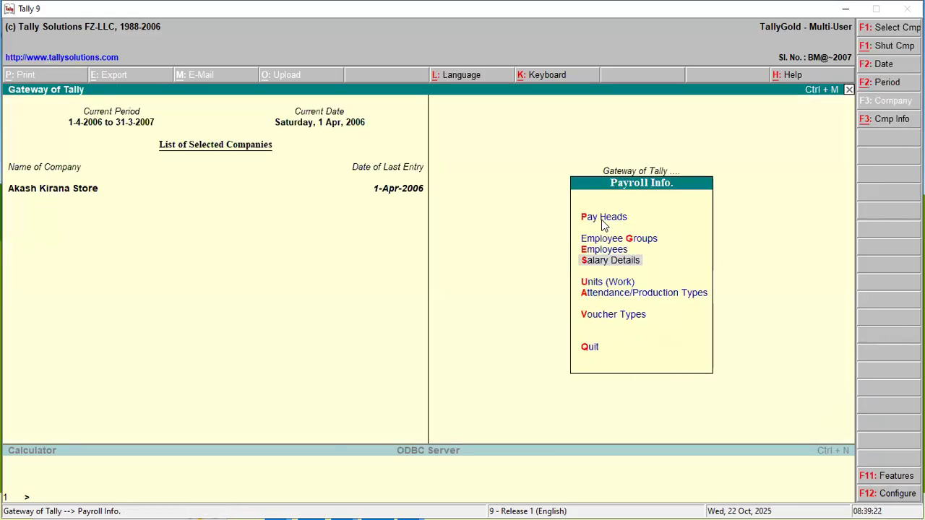
- Start a single employee record with the employee's full name, placed under Peon with joining date 1-Apr-2006
key(Up)
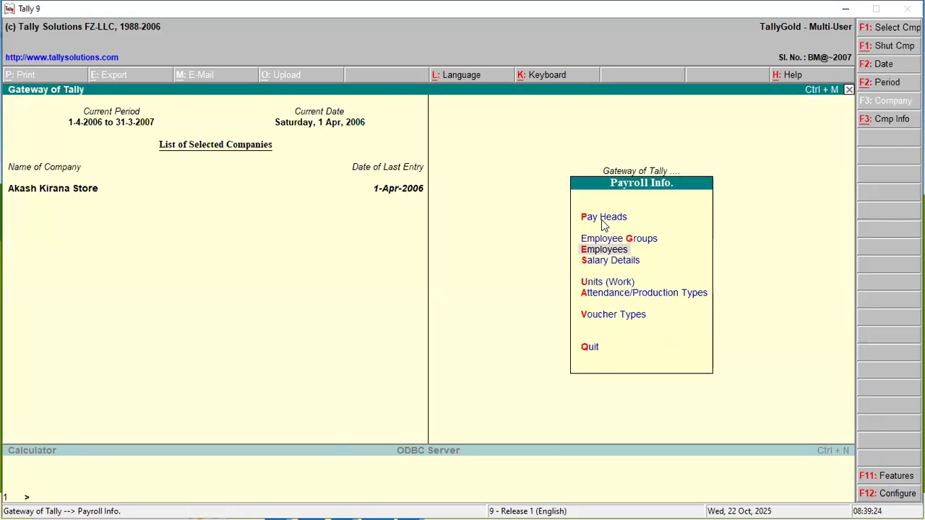
key(Return)
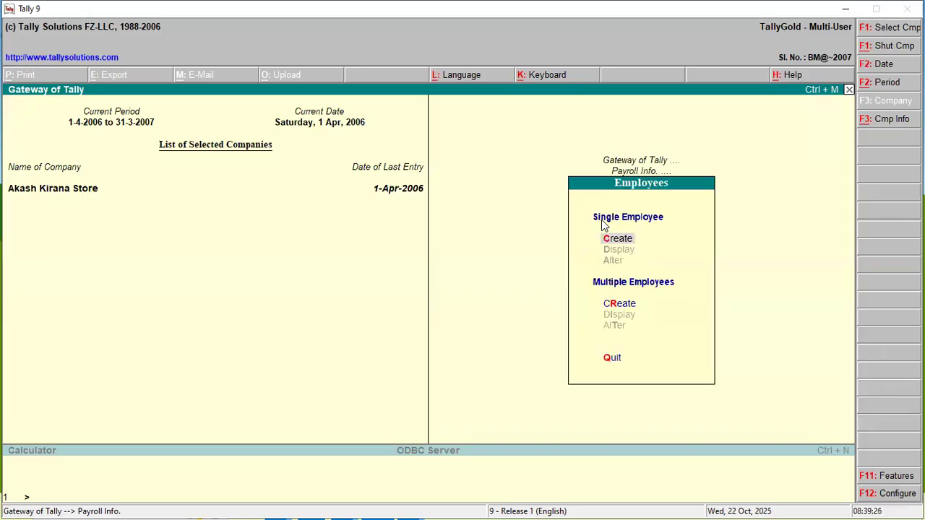
key(Return)
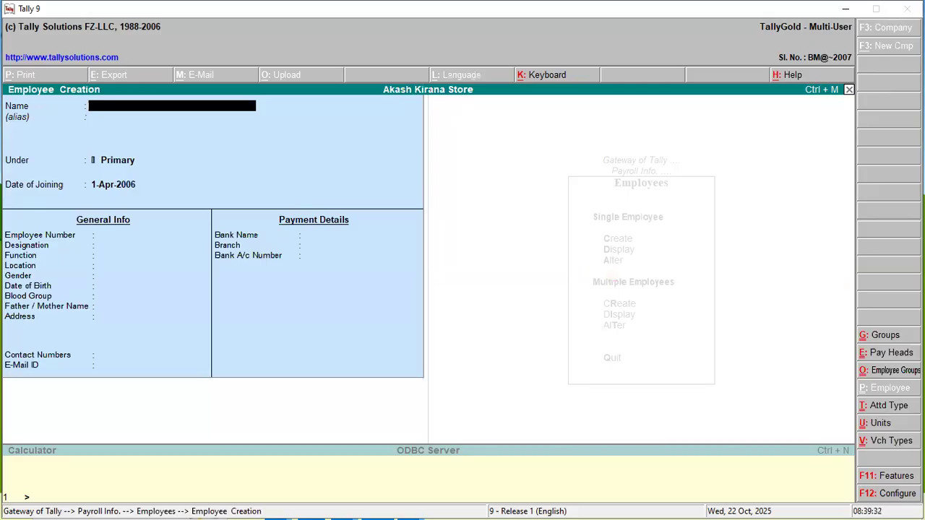
key(Return)
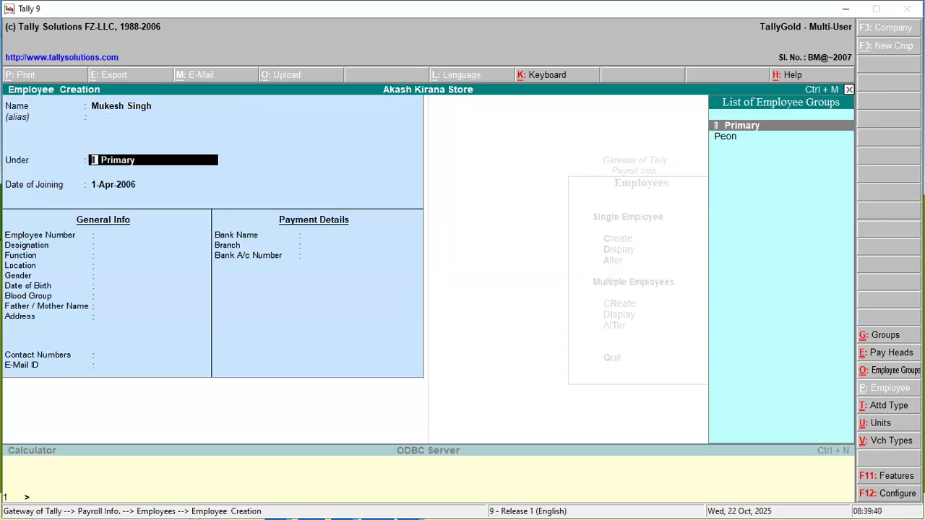
key(Down)
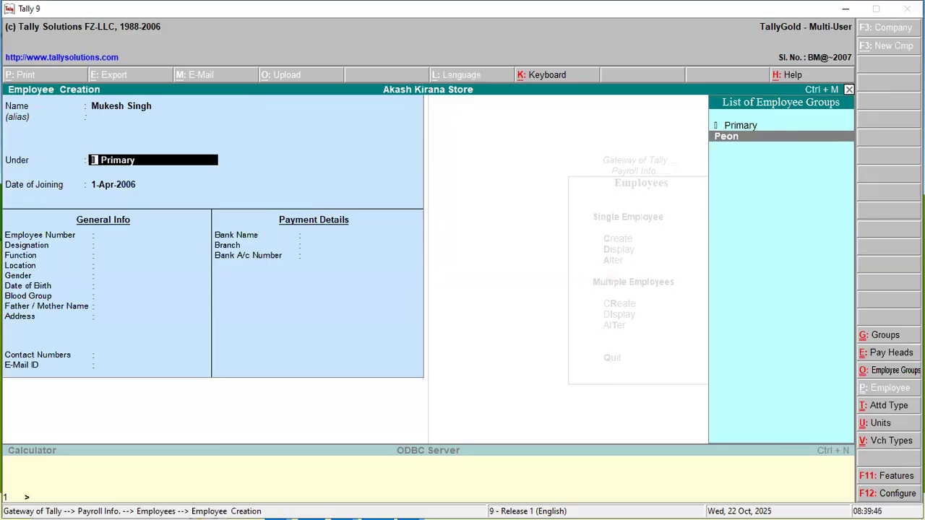
key(Return)
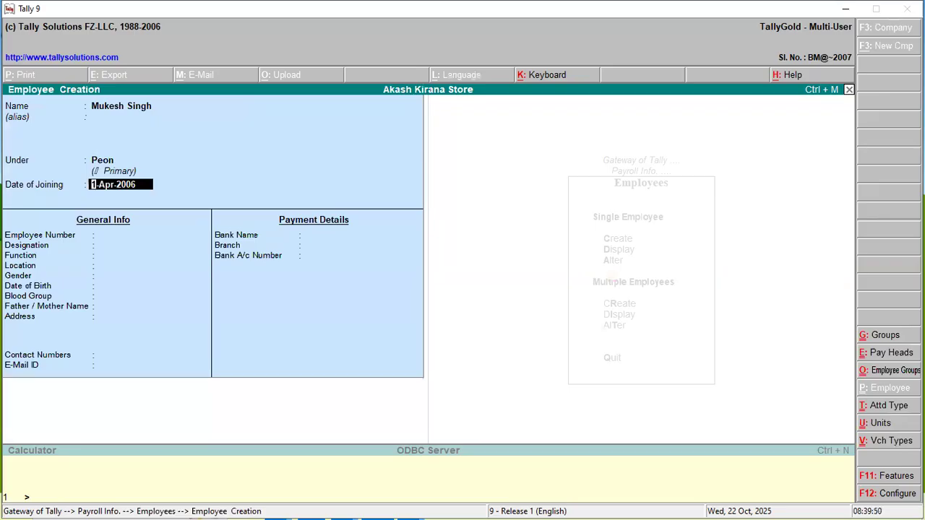
key(Return)
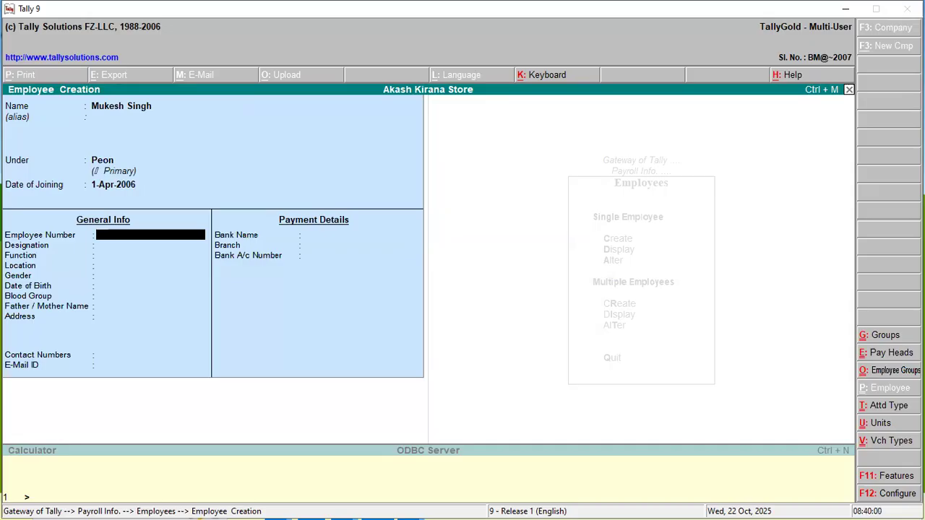
- Enter the employee number, designation Peon, function "Official Work," and location Simdega in the employee's general info
key(Return)
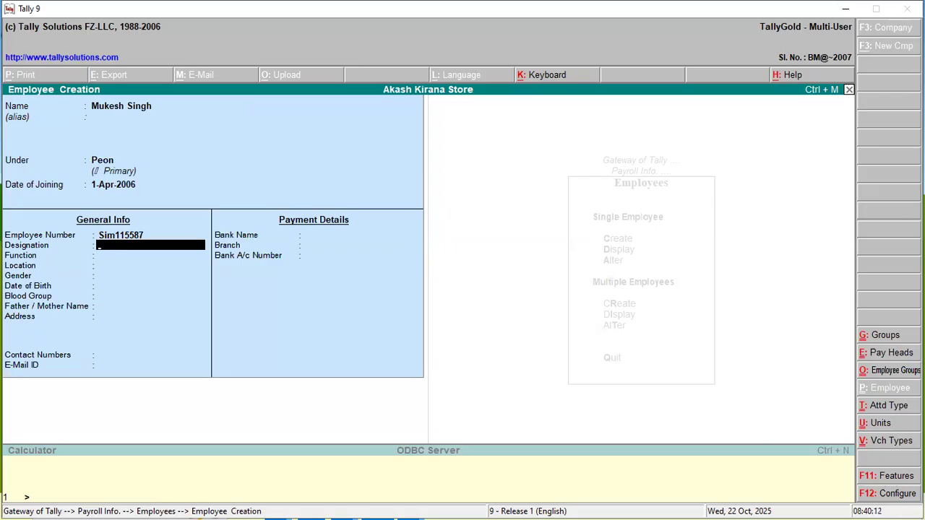
text(Peon)
key(Return)
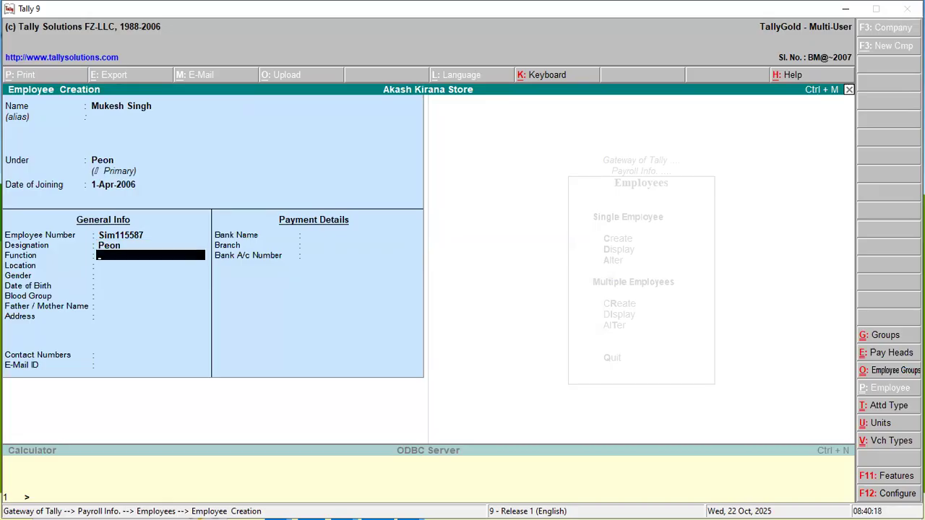
text(Official Work,)
key(Return)
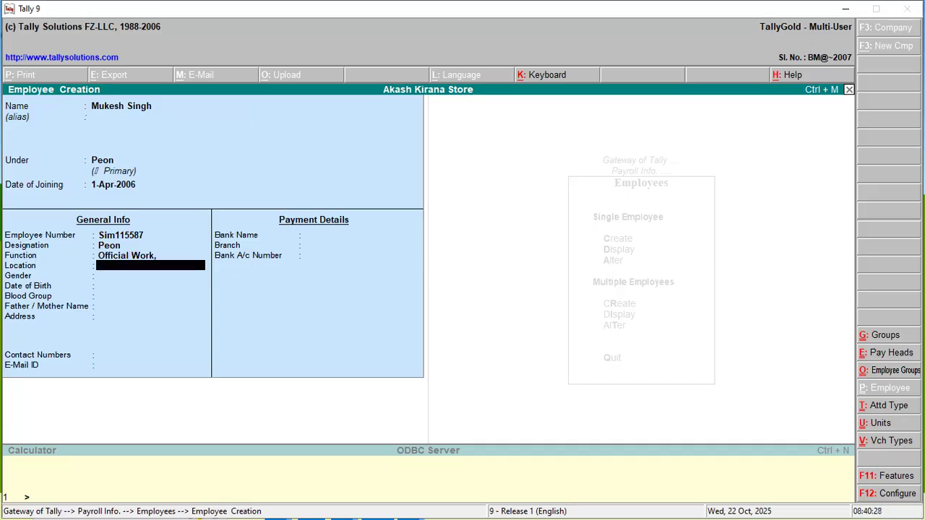
text(Simdega)
key(Return)
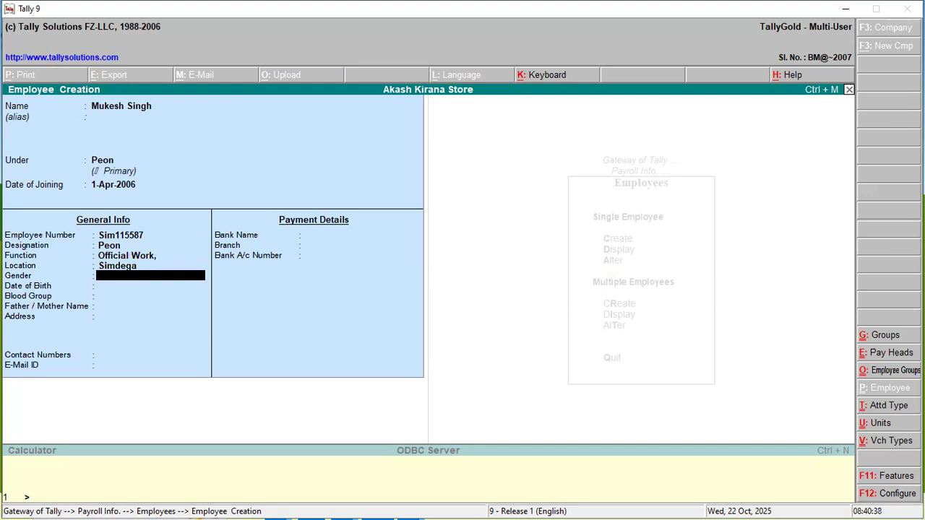
- Leave the employee's gender, date of birth, blood group, parent name, address, contact numbers and e-mail blank
key(Return)
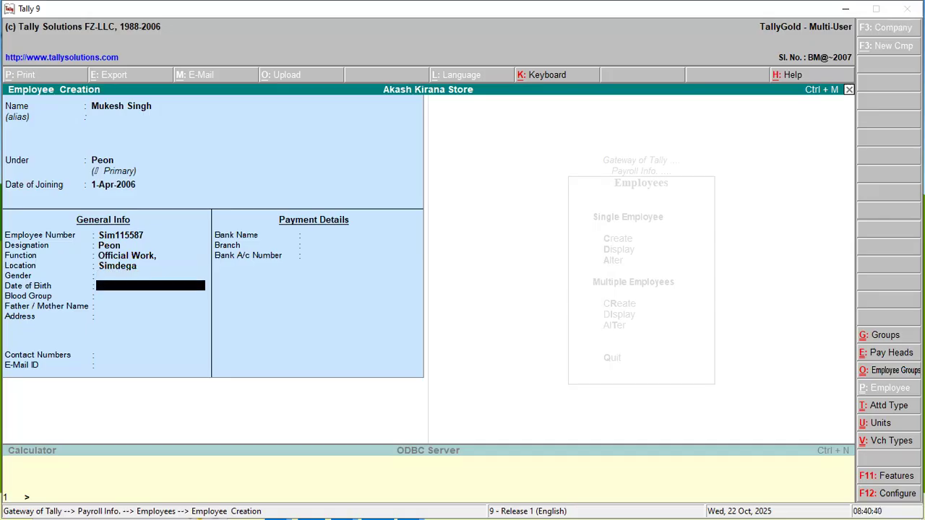
key(Return)
key(Return)
key(Return)
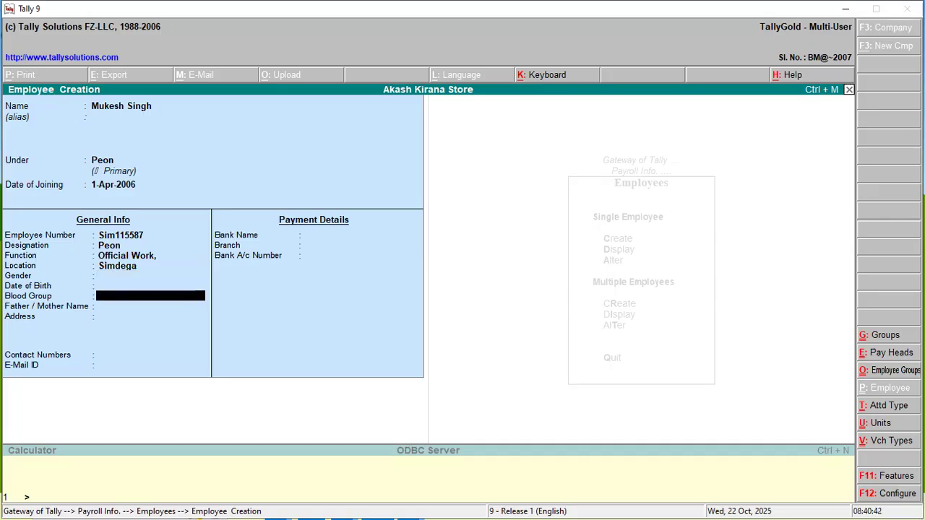
key(Return)
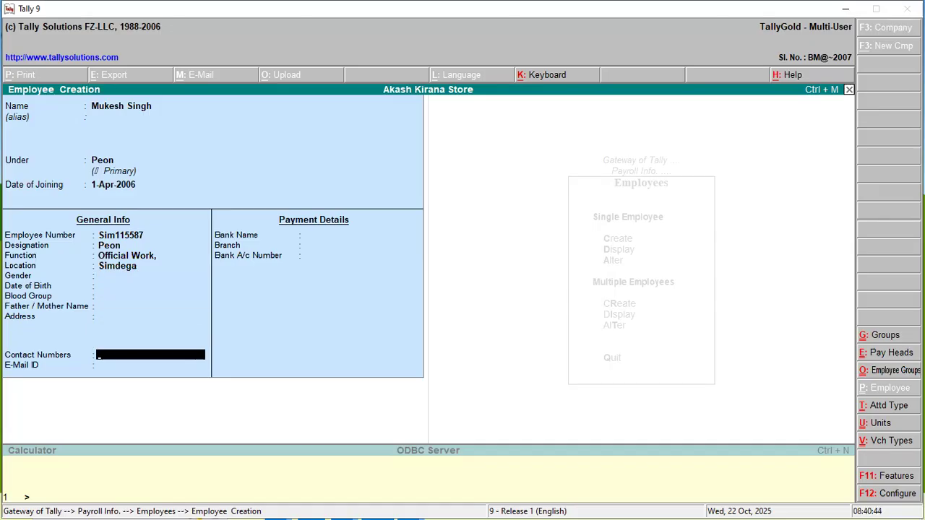
key(Return)
key(Return)
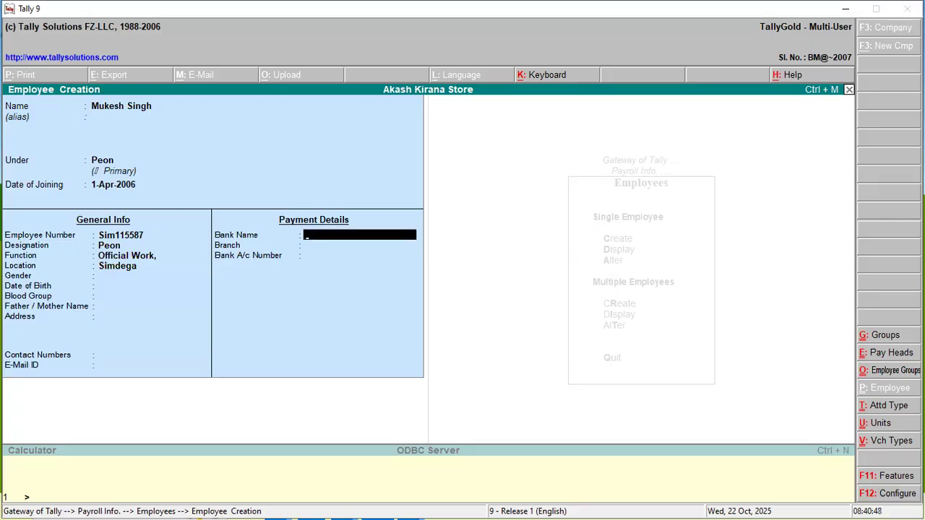
- Enter bank name Sbi Simdega, branch Simdega and the bank account number, then save the employee and leave employee creation
text(Sbi Simdega)
key(Return)
text(Simdega)
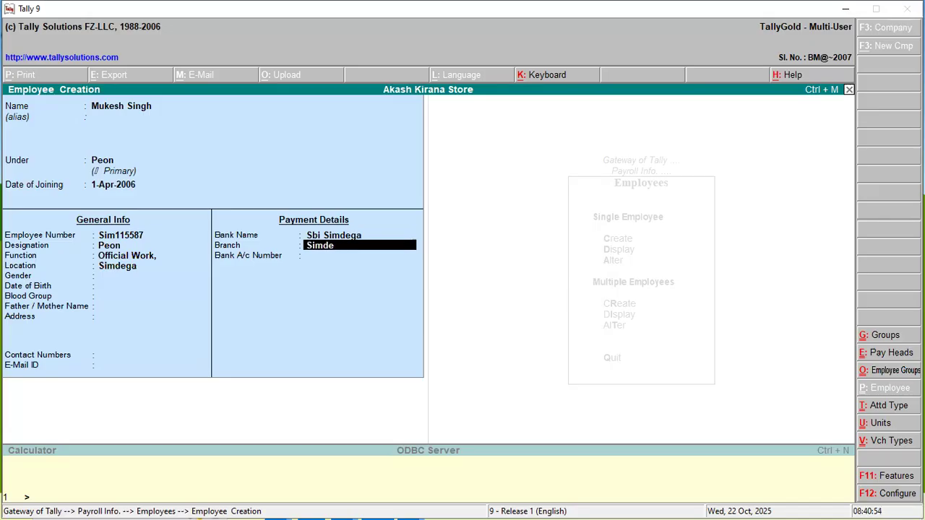
key(Return)
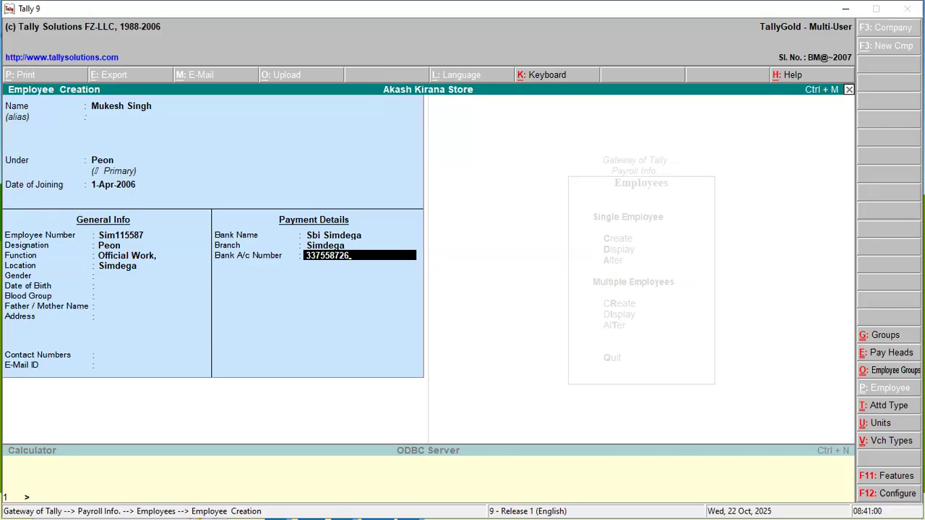
key(Return)
key(Return)
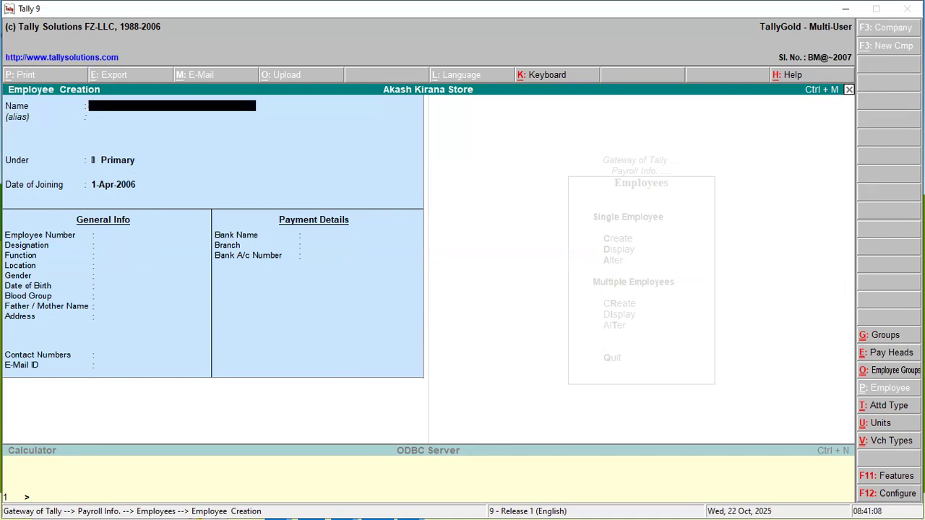
key(Escape)
key(Return)
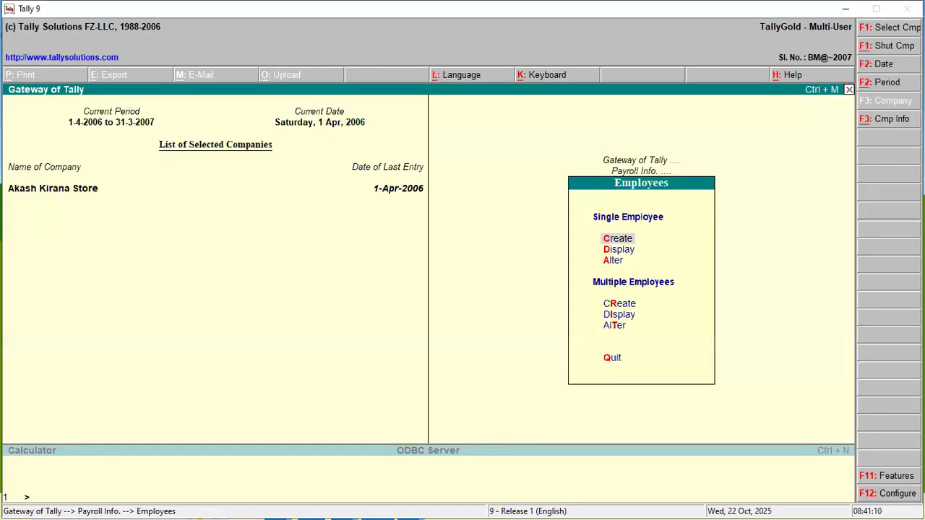
- Start creating salary details for the new employee in the Peon group
key(Escape)
key(Down)
key(Down)
key(Down)
key(Down)
key(Down)
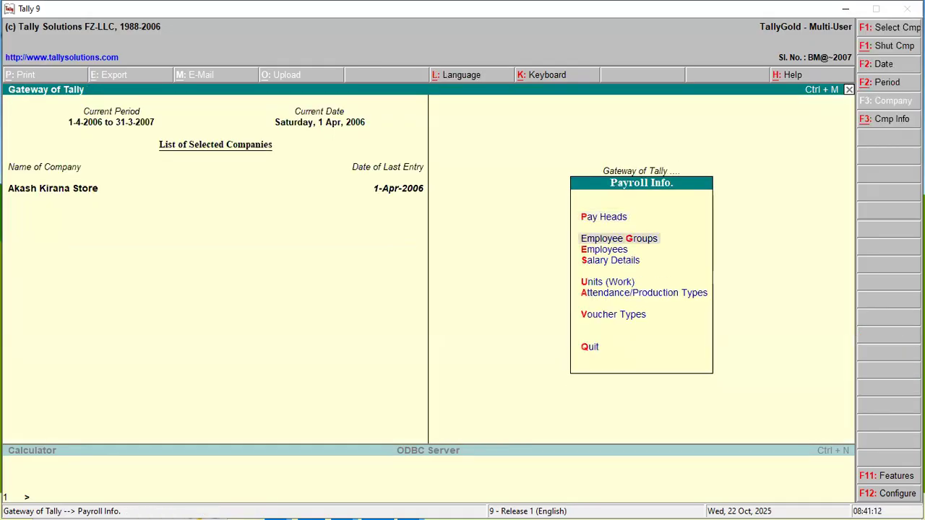
key(Up)
key(Up)
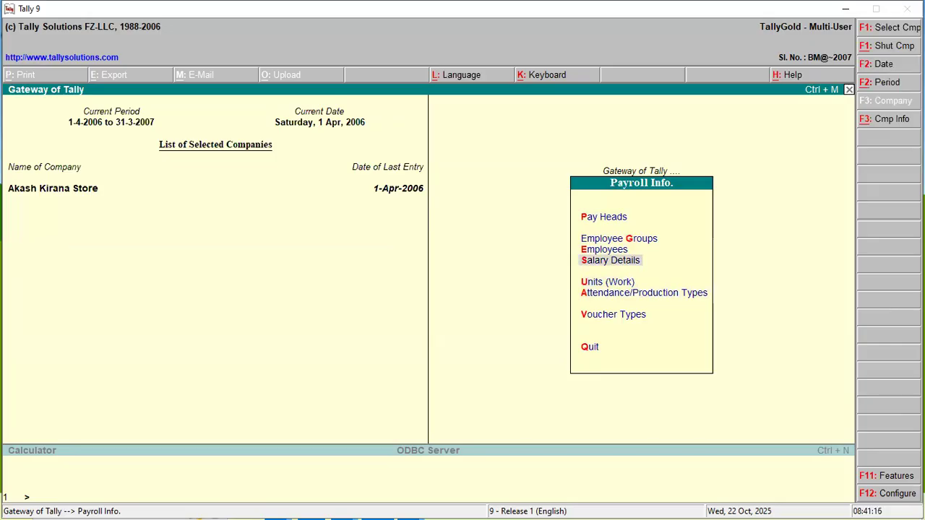
key(Return)
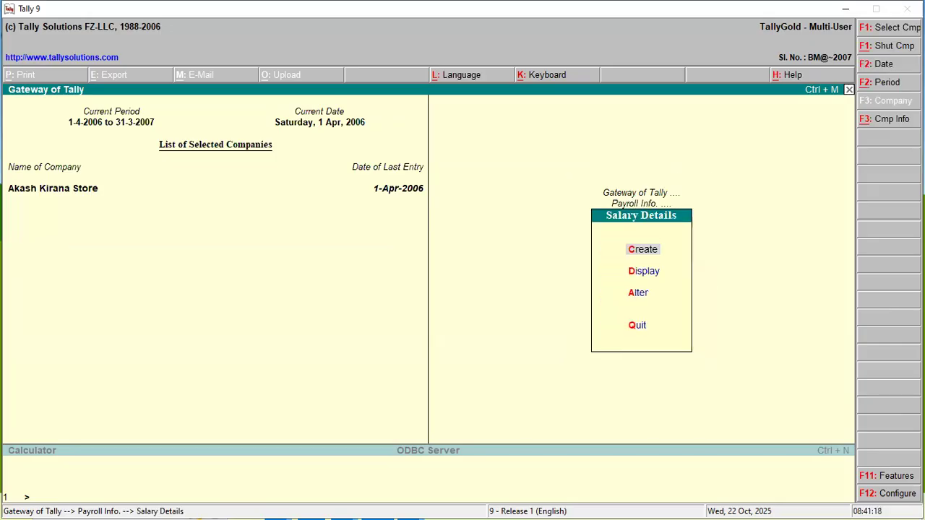
key(Return)
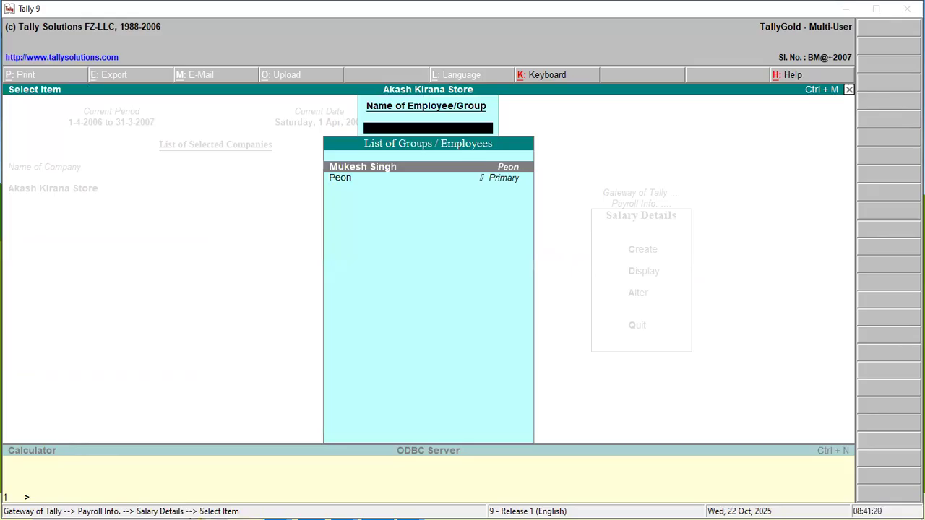
key(Return)
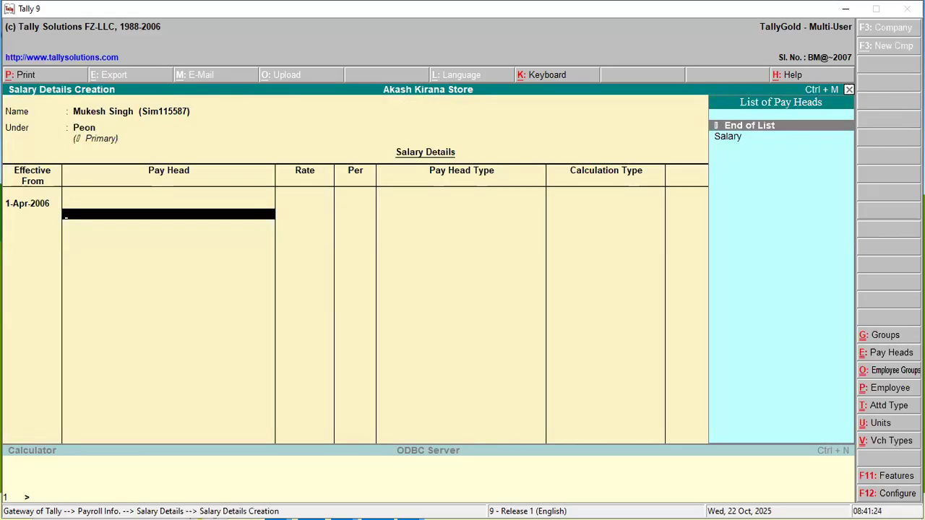
- Assign the Salary pay head to the employee at a rate of 800 per Days and complete the pay head list
key(Down)
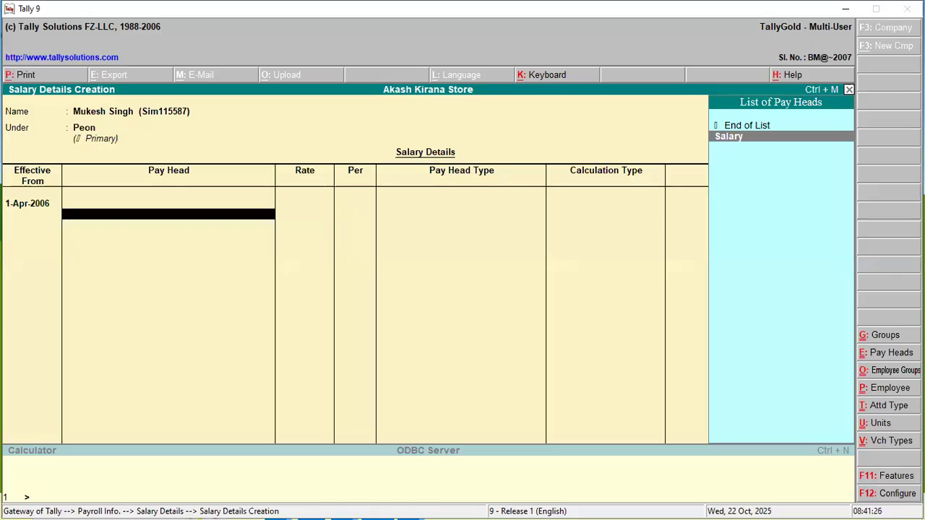
key(Return)
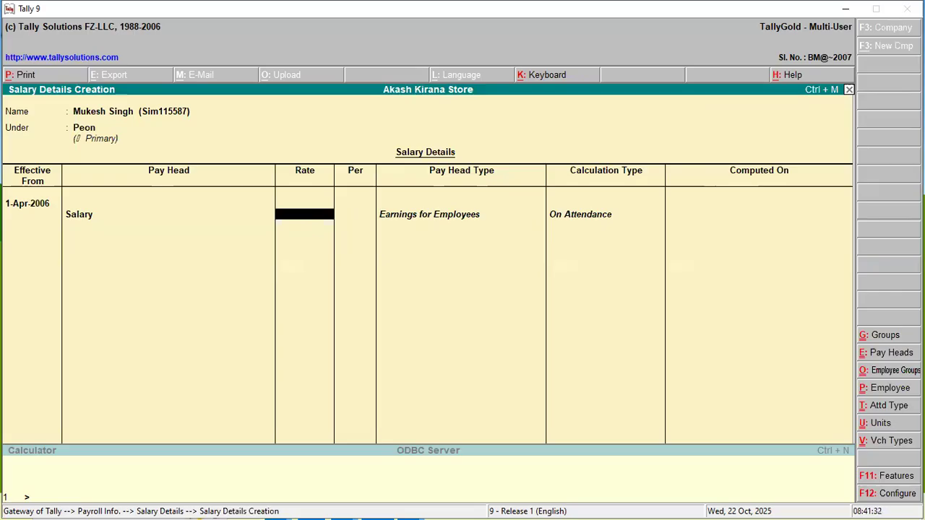
text(800)
key(Return)
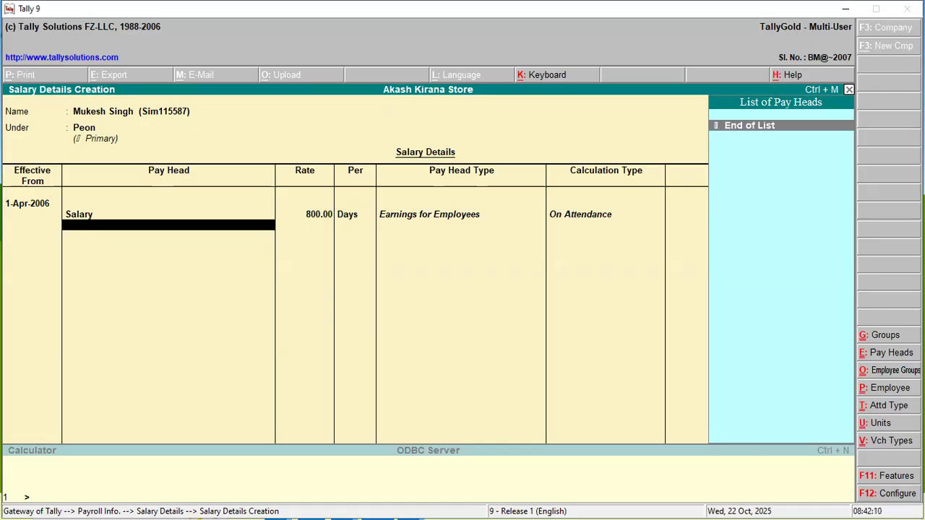
key(Return)
- Save the employee's salary details and return to the Gateway of Tally
key(Return)
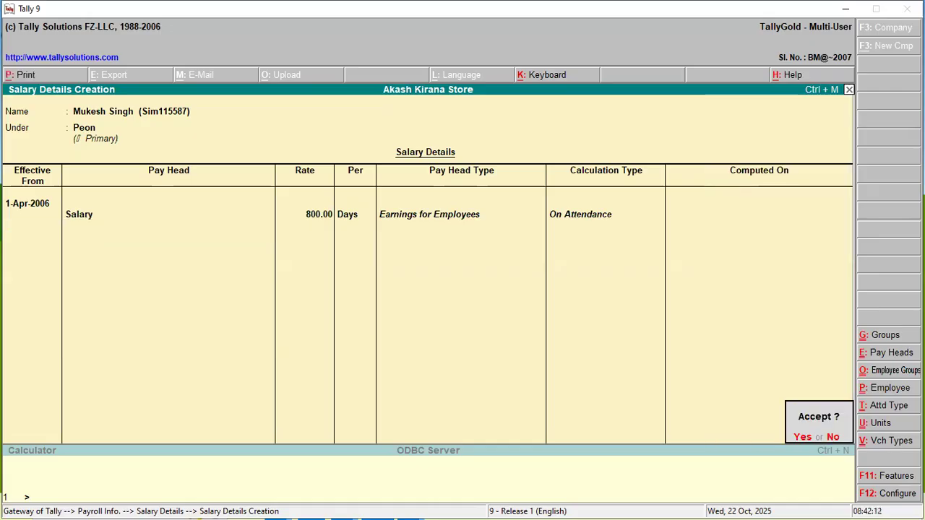
key(Return)
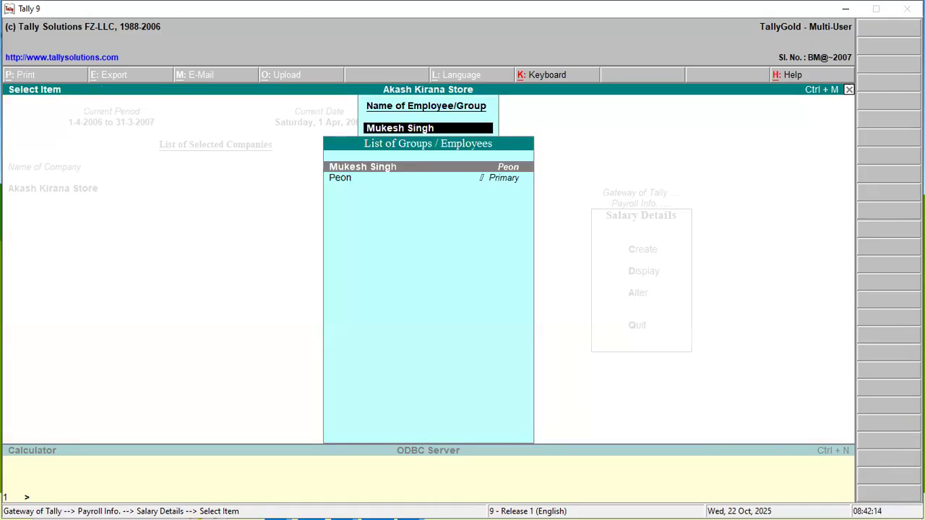
key(Escape)
key(Escape)
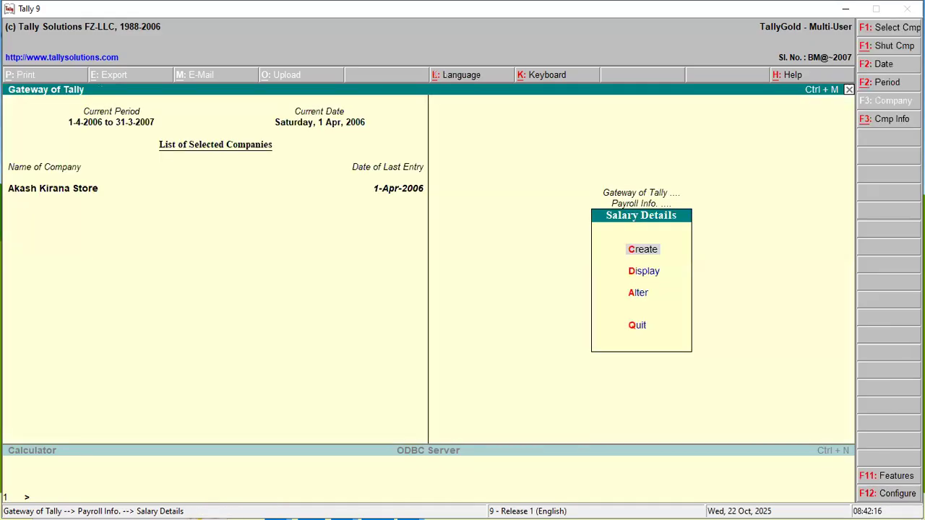
key(Escape)
key(Escape)
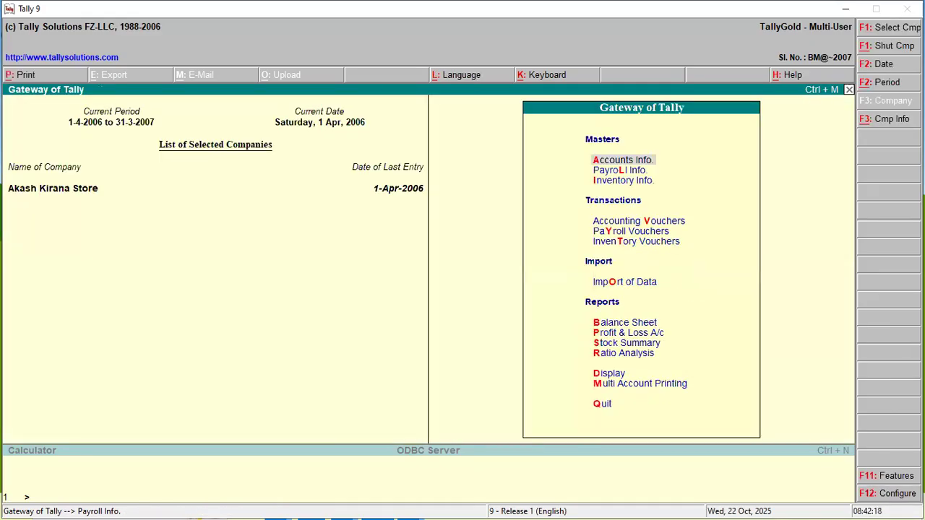
key(Down)
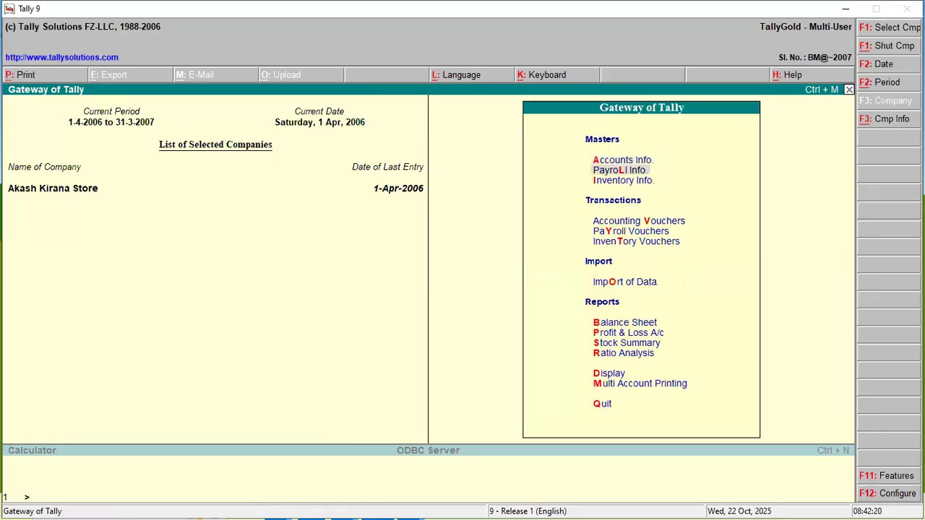
key(Return)
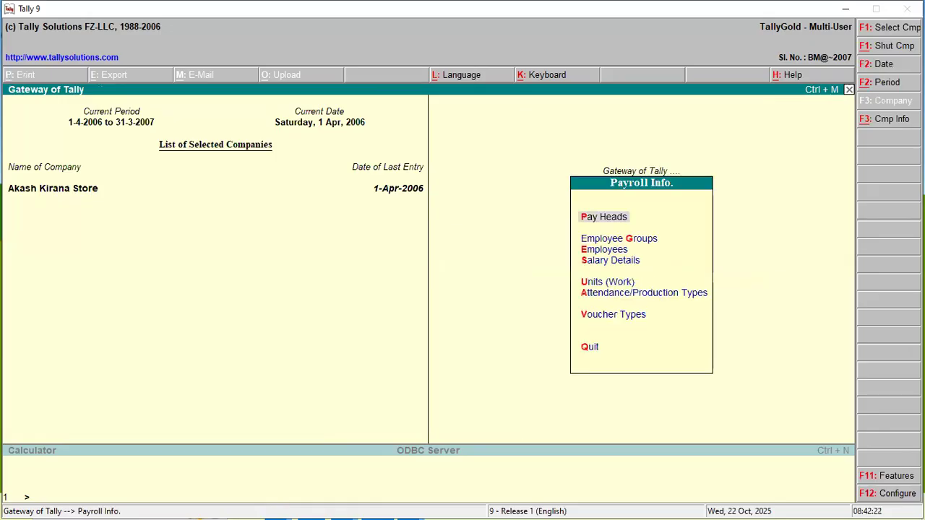
key(Escape)
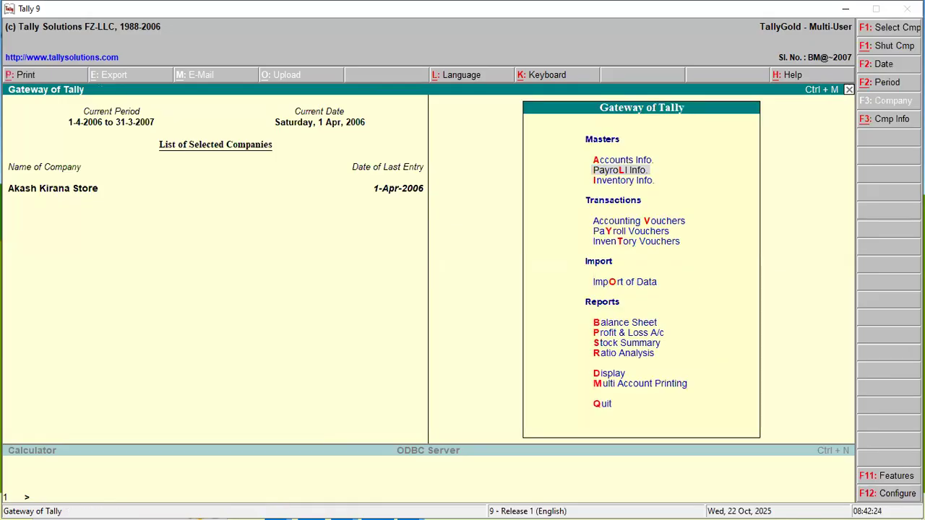
- Start an attendance voucher for the Peon group employee using the Present attendance type
key(Down)
key(Down)
key(Down)
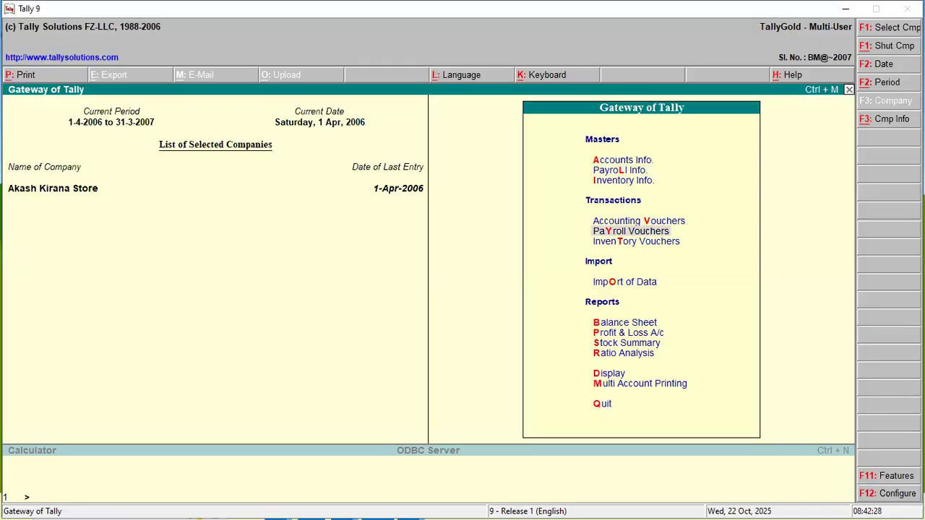
key(Return)
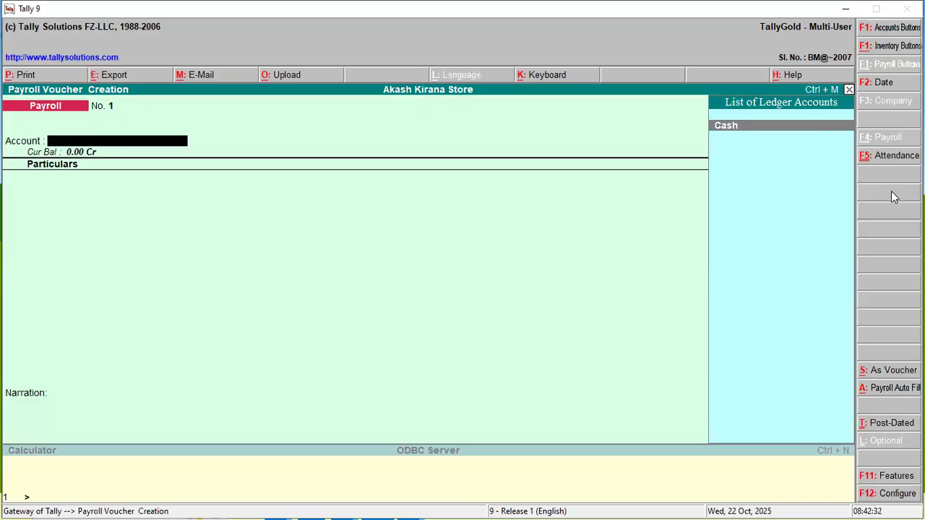
click(891, 162)
key(Return)
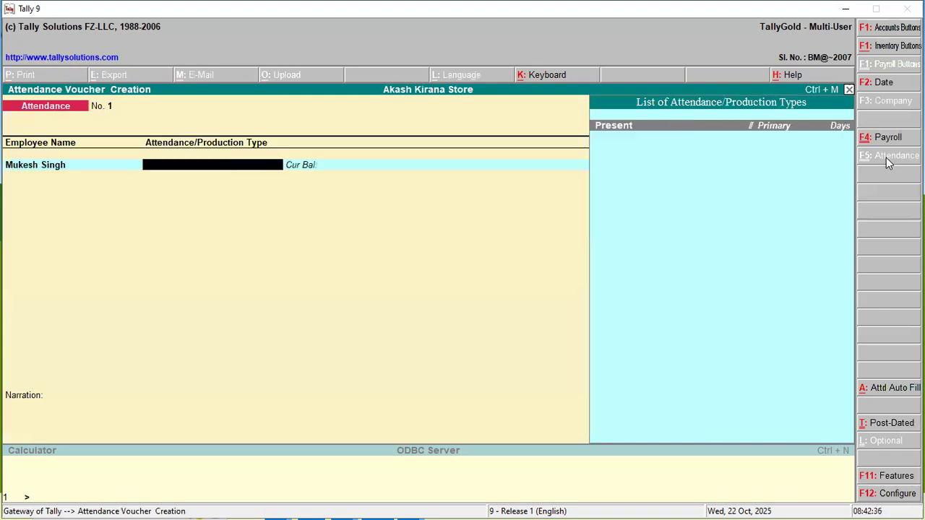
click(642, 134)
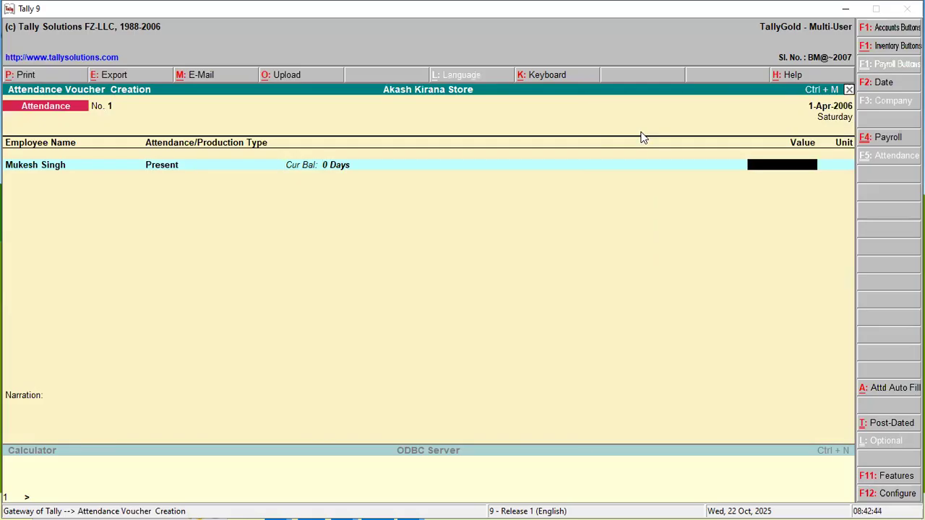
- Set the attendance voucher date to 30-Apr-2006
click(816, 105)
text(3)
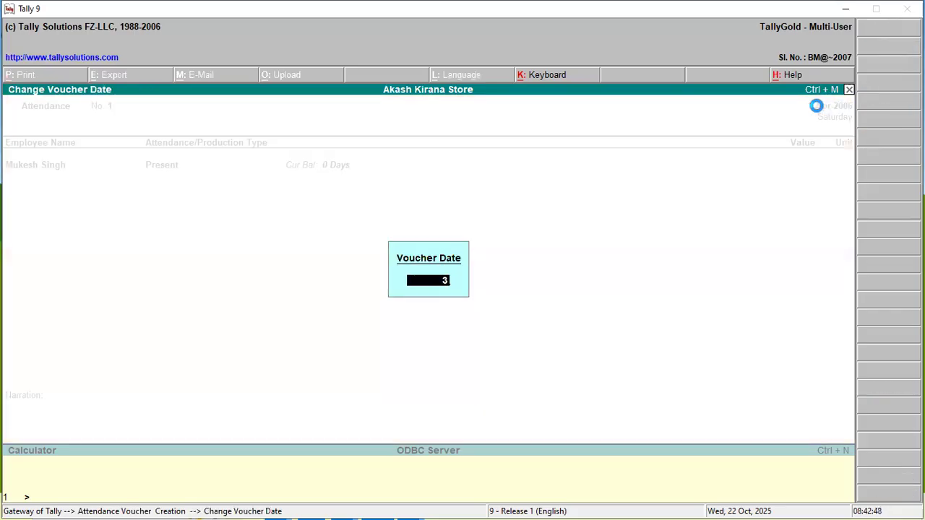
text(0.4)
key(Return)
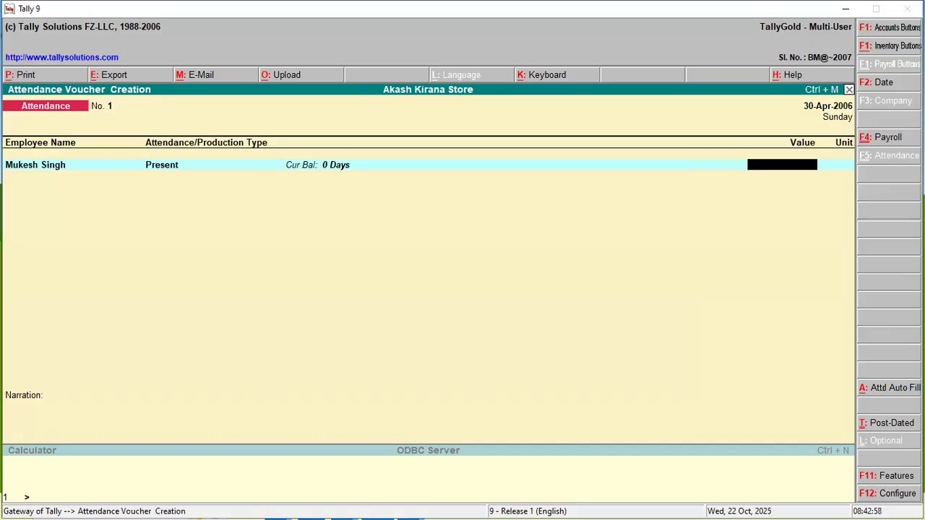
- Record 24 days present for the employee, leave the narration blank and save the attendance voucher
text(24)
key(Return)
key(Return)
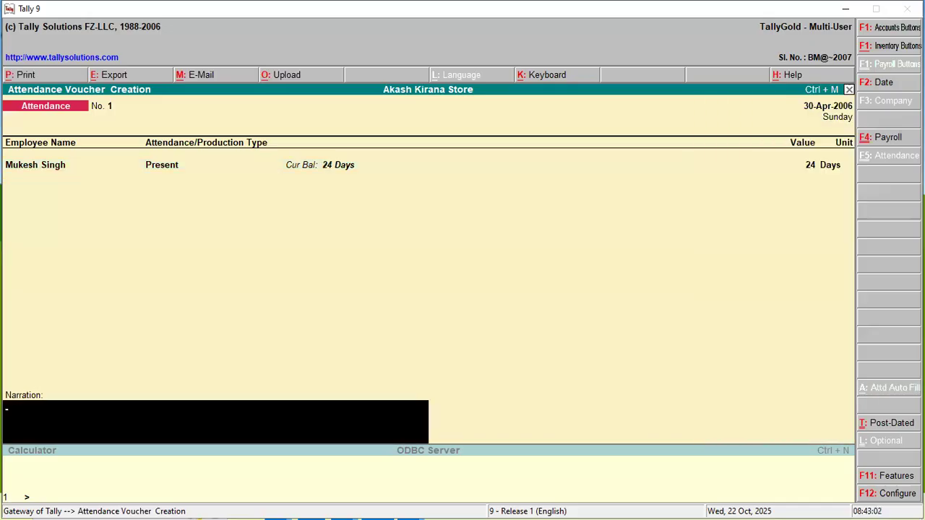
key(Return)
key(Return)
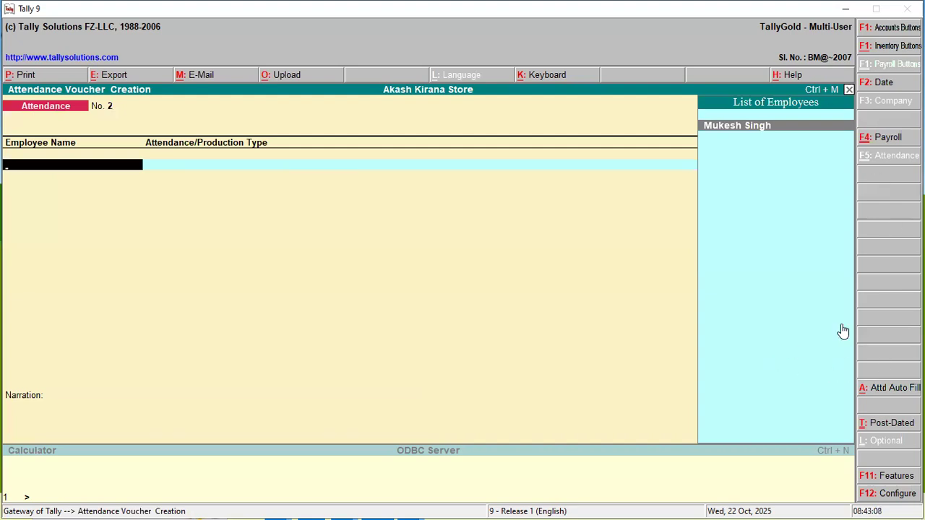
- Auto-fill a payroll voucher for 1-4-2006 to 30-4-2006 for the individual employee, using Cash as the payroll ledger
click(888, 137)
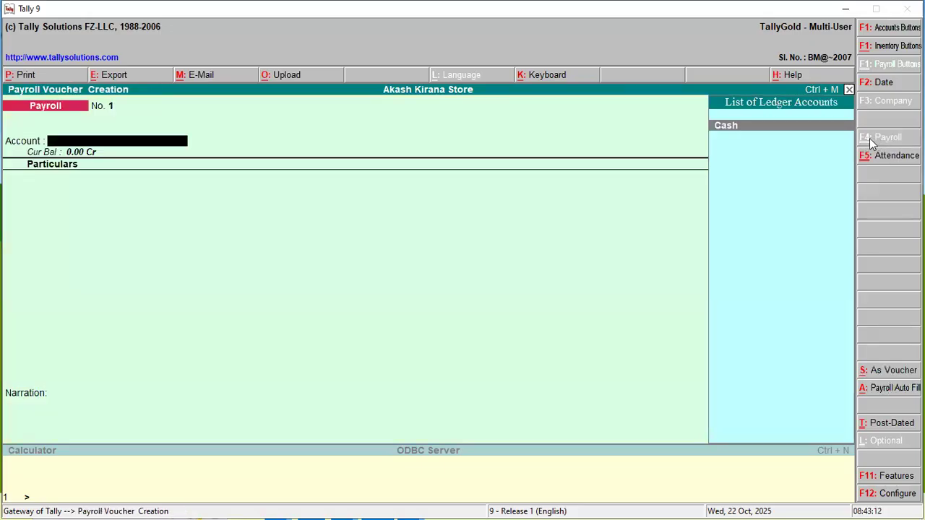
click(895, 391)
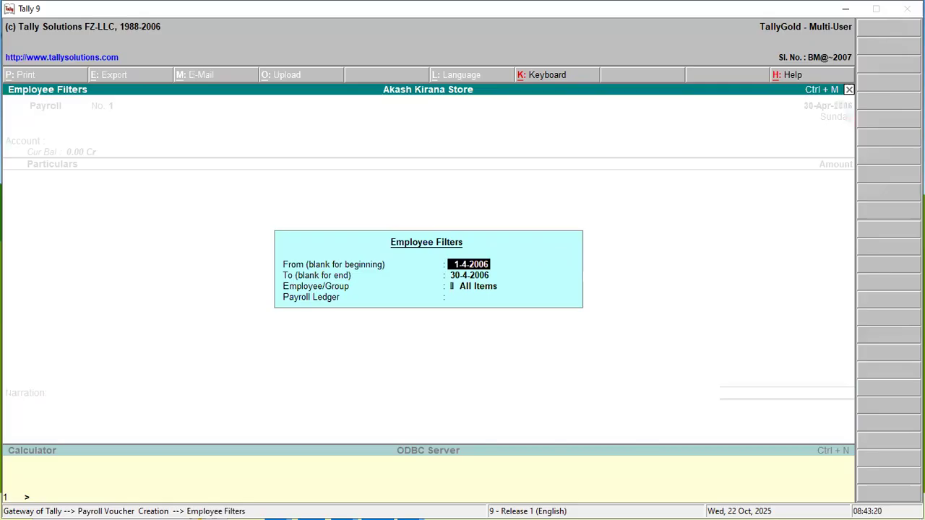
key(Return)
key(Return)
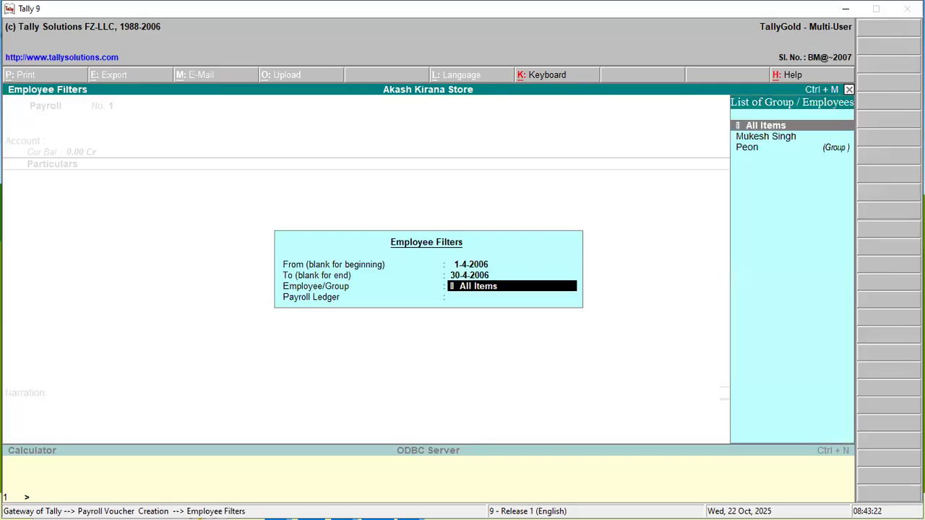
key(Down)
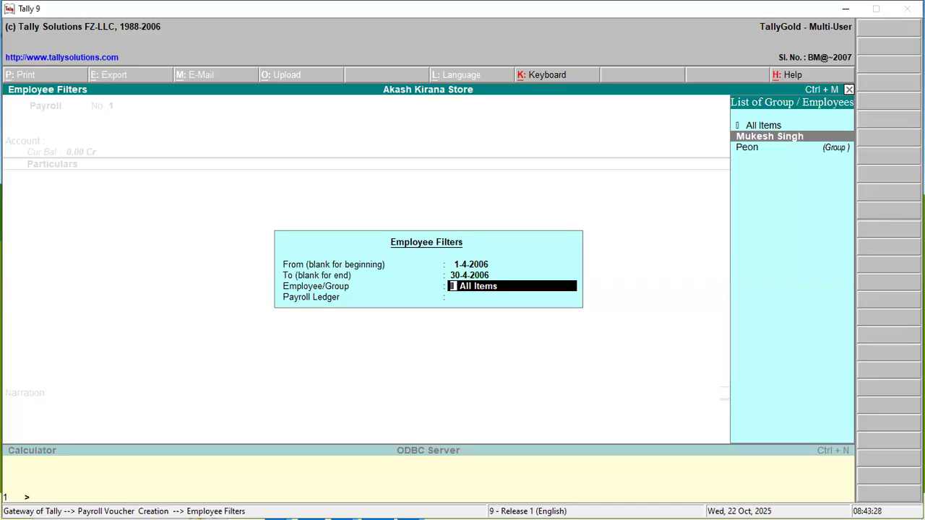
key(Return)
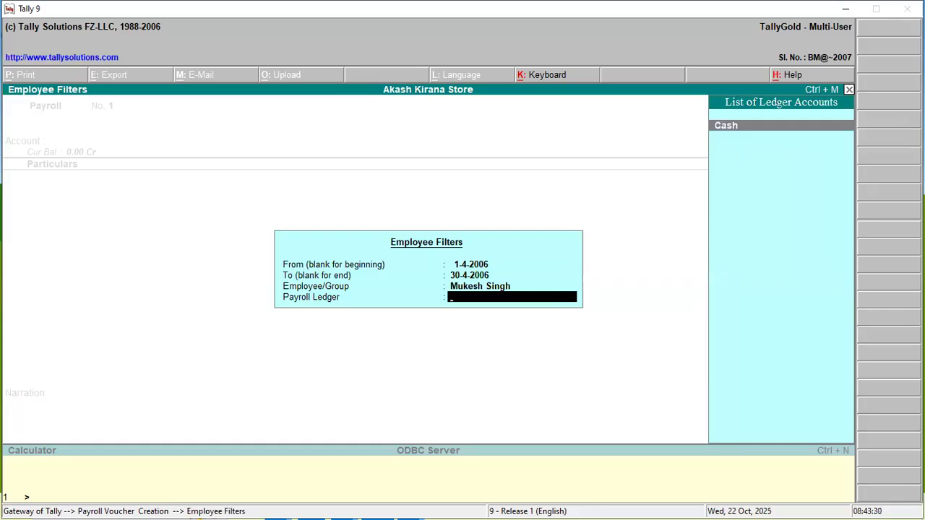
key(Return)
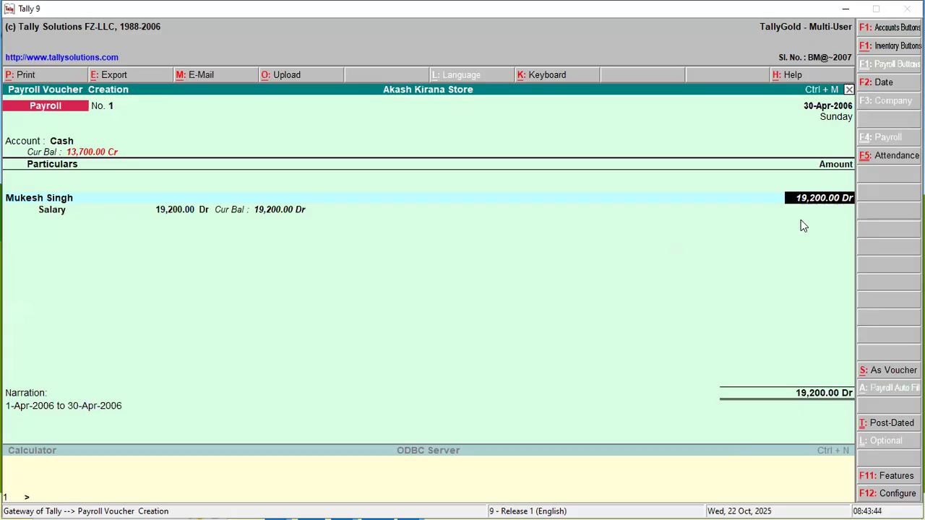
- Check the salary amount by calculating 24*800 in the built-in calculator, and return to the payroll voucher
key(ctrl+n)
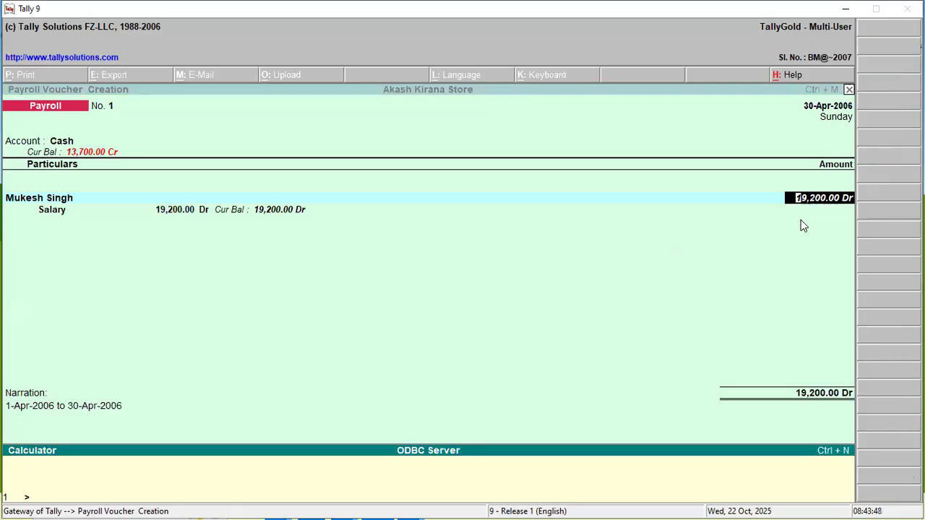
text(24*800)
key(Return)
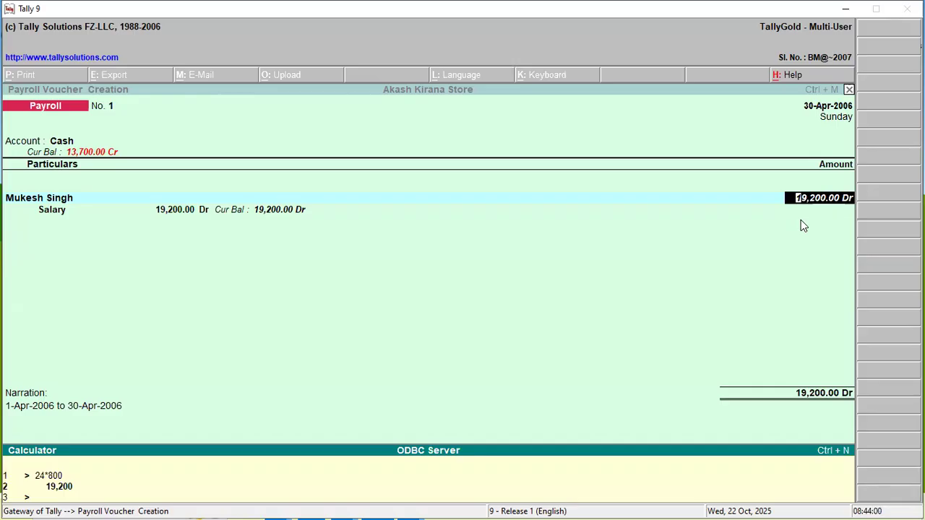
key(ctrl+m)
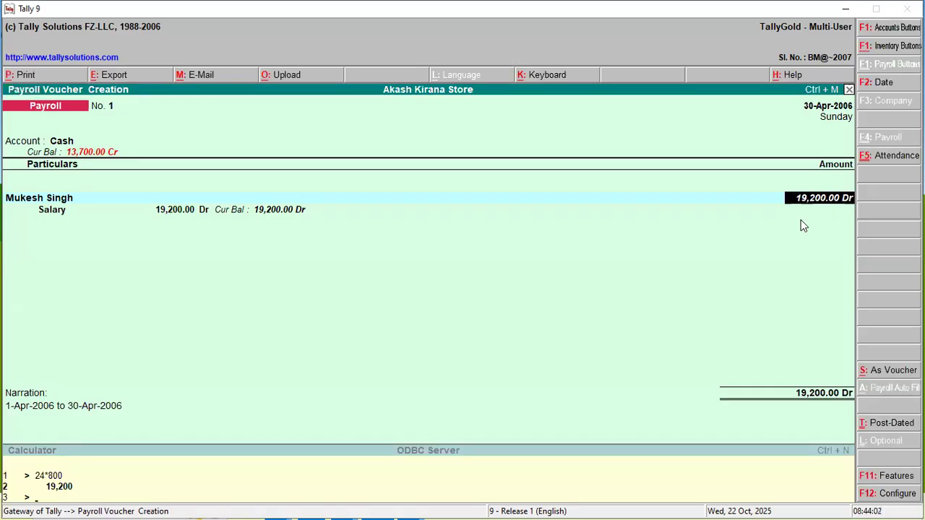
- Accept the filled salary amount and narration, save the payroll voucher and leave voucher creation
key(Return)
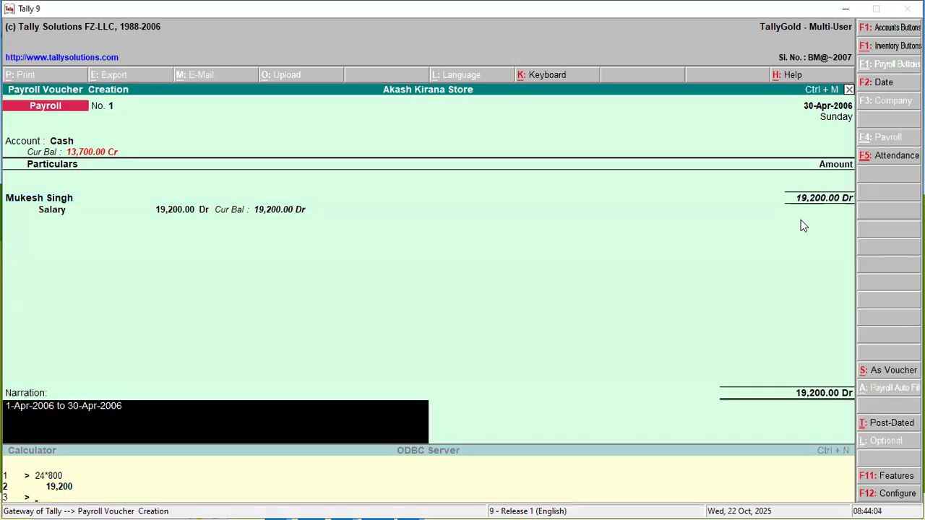
key(Return)
key(Return)
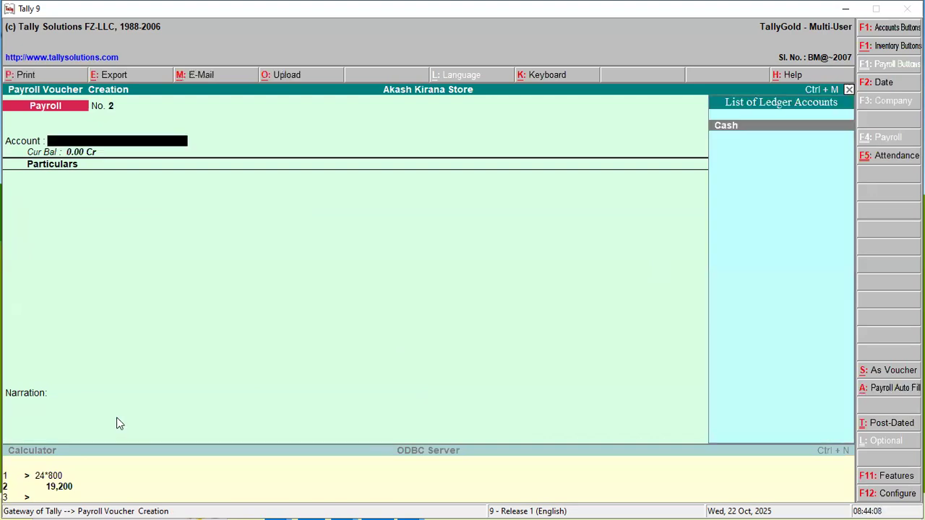
key(Escape)
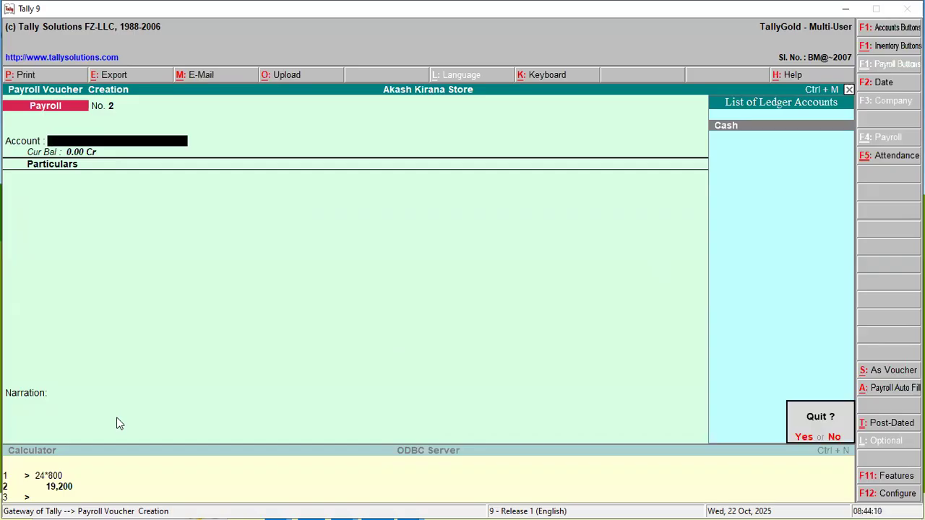
key(Return)
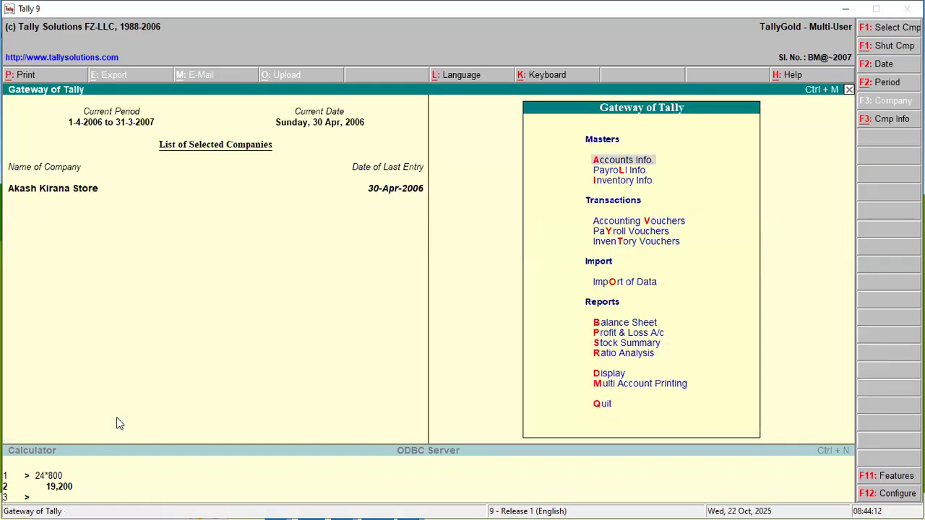
- Display the employee's April 2006 payslip from the payroll statements
key(Down)
key(Down)
key(Down)
key(Down)
key(Down)
key(Down)
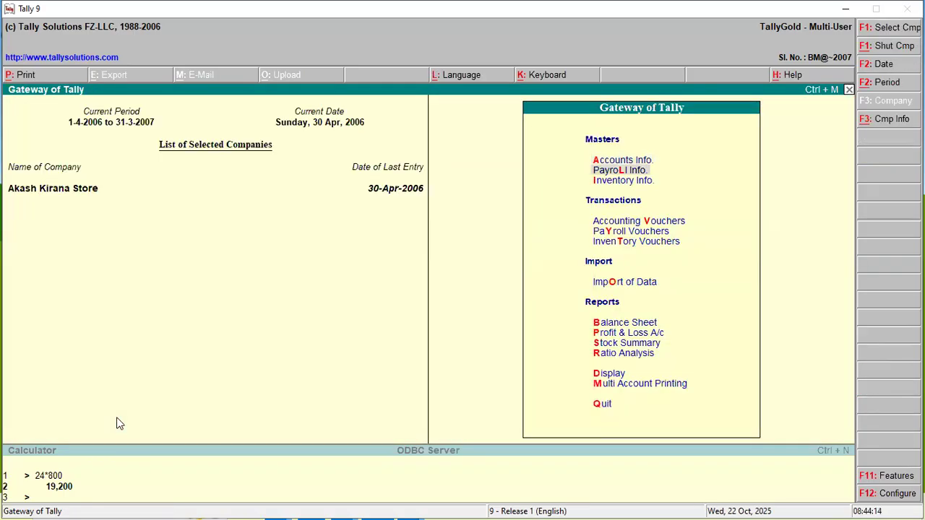
key(Down)
key(Down)
key(Down)
key(Down)
key(Down)
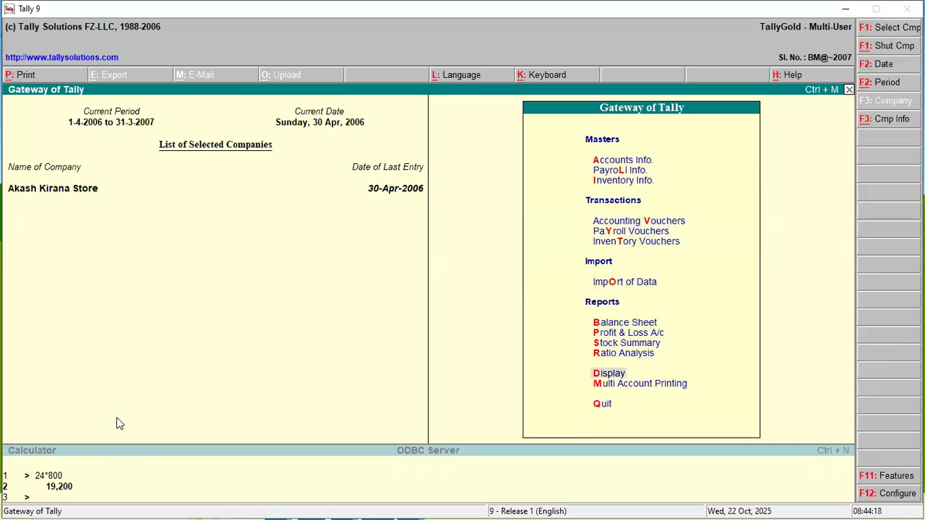
key(Return)
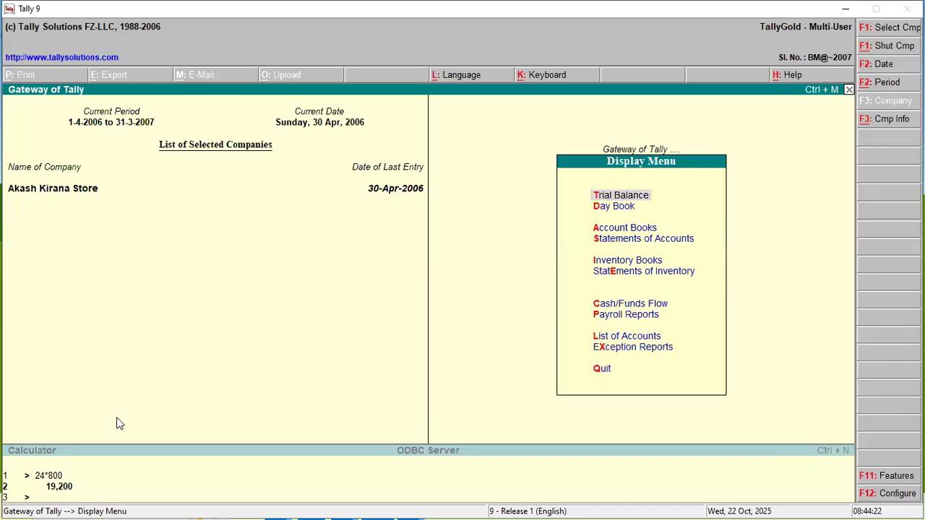
key(Down)
key(Down)
key(Down)
key(Down)
key(Down)
key(Down)
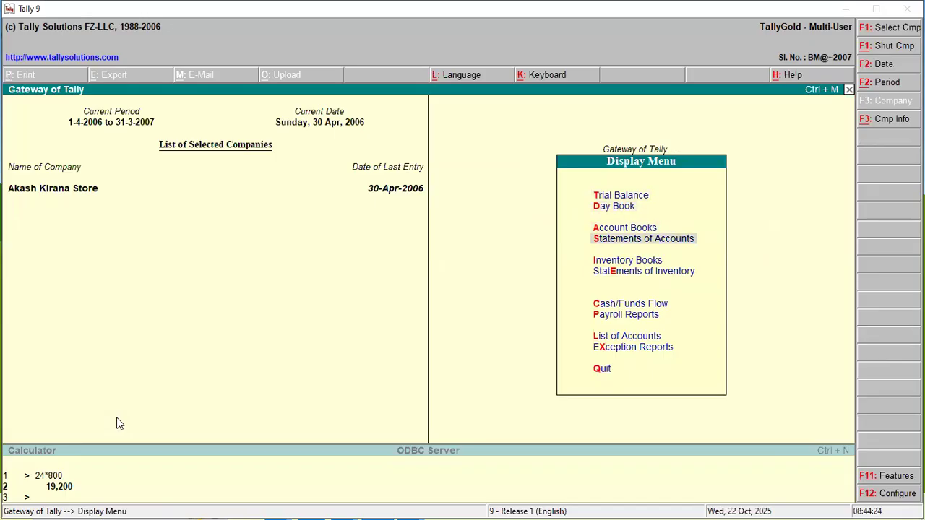
key(Down)
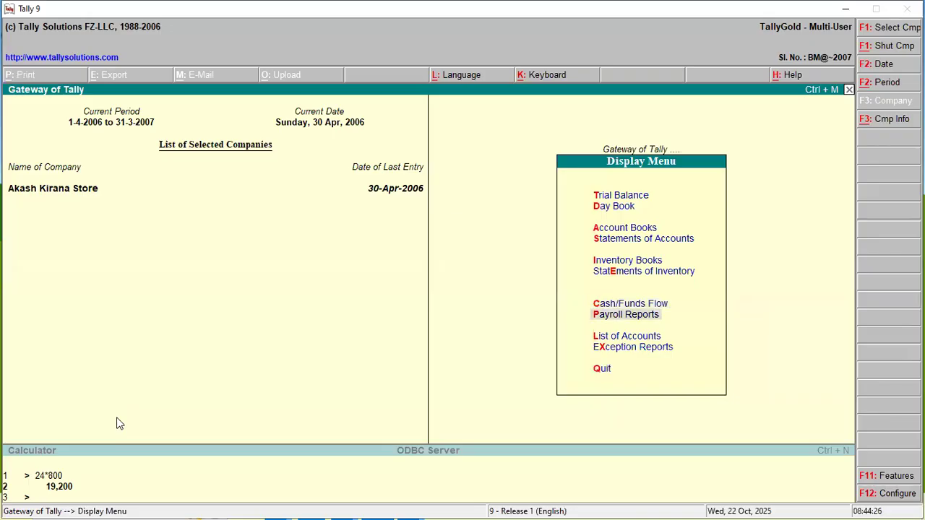
key(Return)
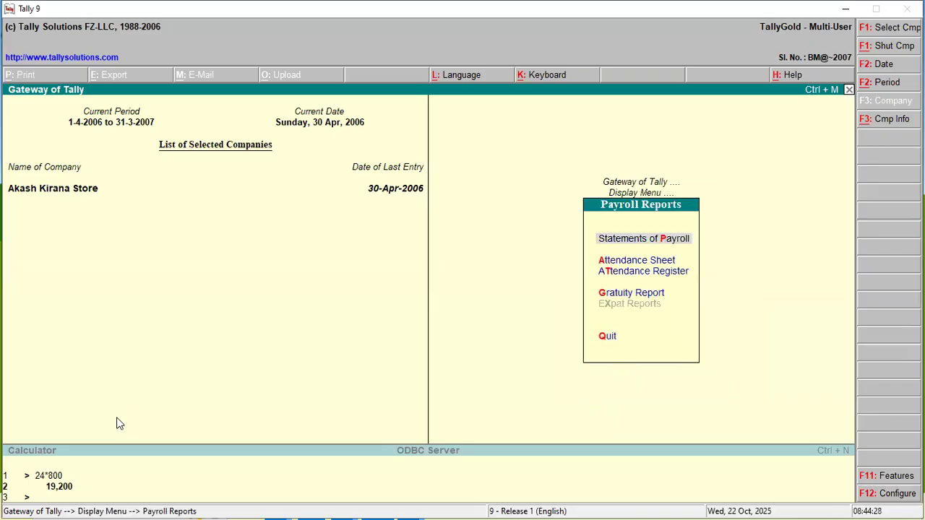
key(Return)
key(Return)
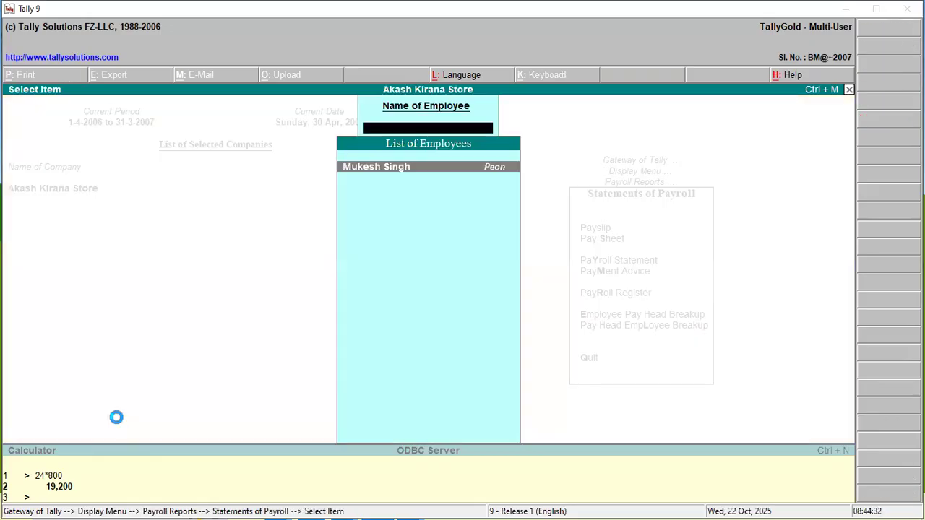
key(Return)
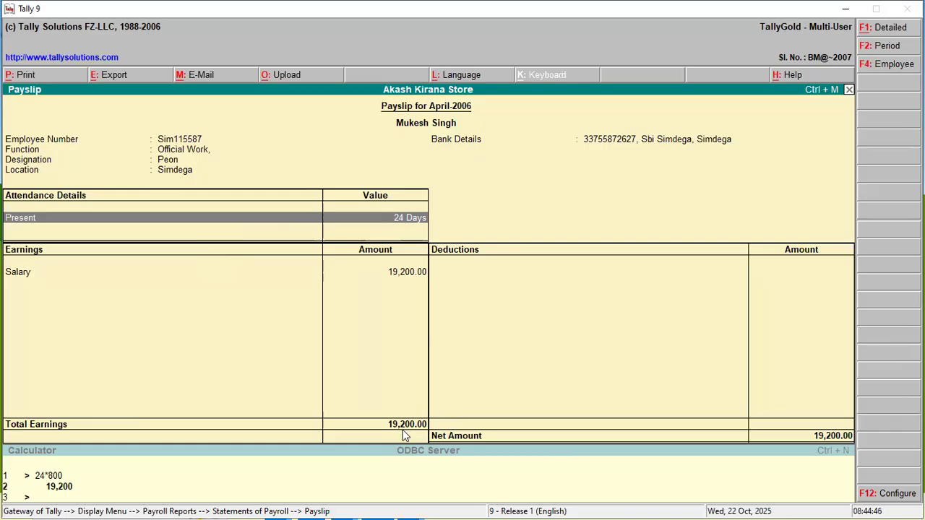
- Leave the payslip and review the April 2006 Pay Sheet for all employees
key(Escape)
key(Escape)
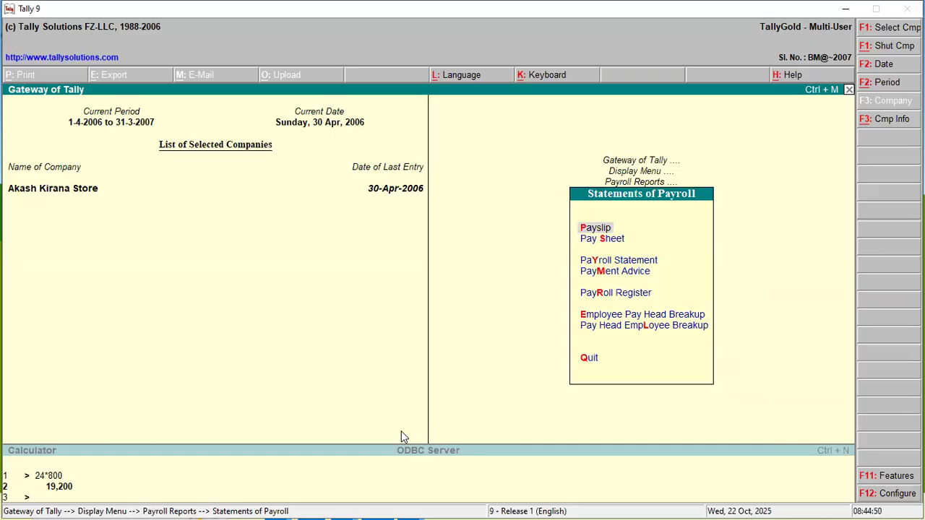
key(Down)
key(Return)
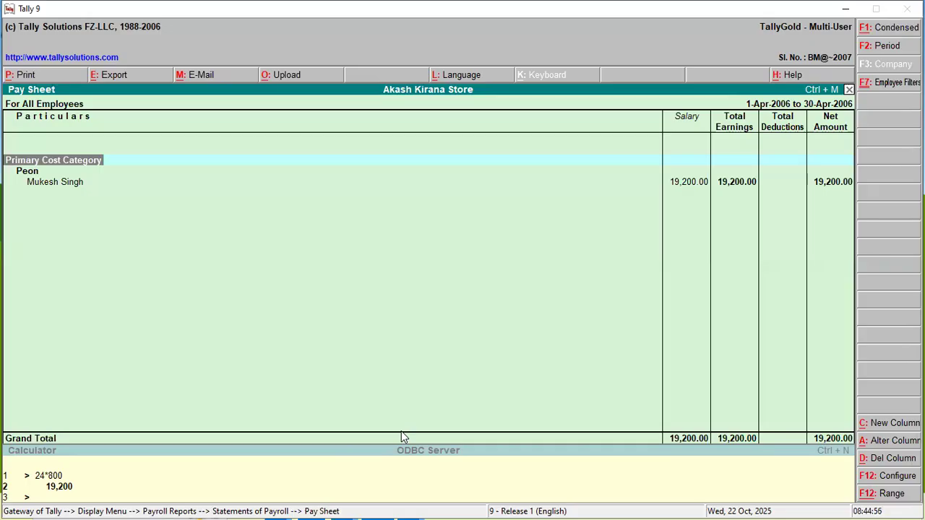
key(Escape)
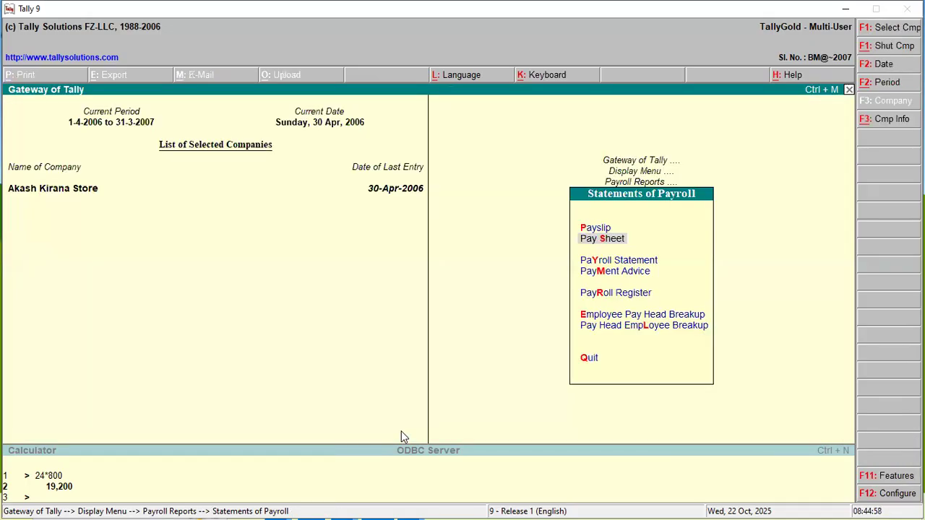
- Review the employee's entry in the April 2006 Attendance Sheet from the payroll reports, and close the sheet
key(Escape)
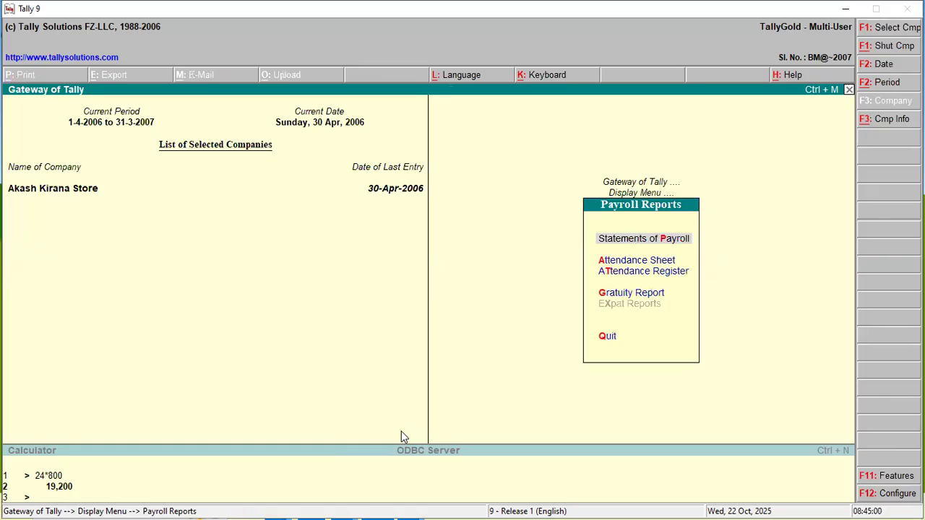
key(Down)
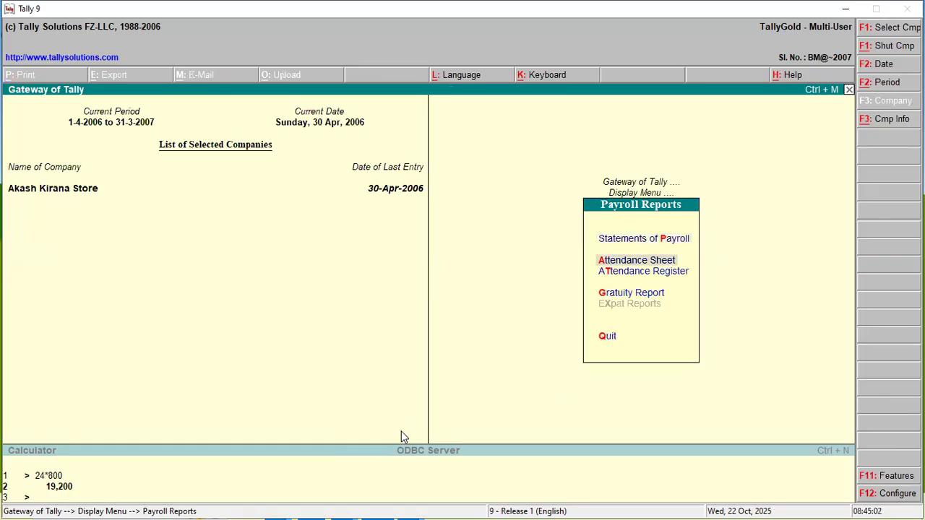
key(Return)
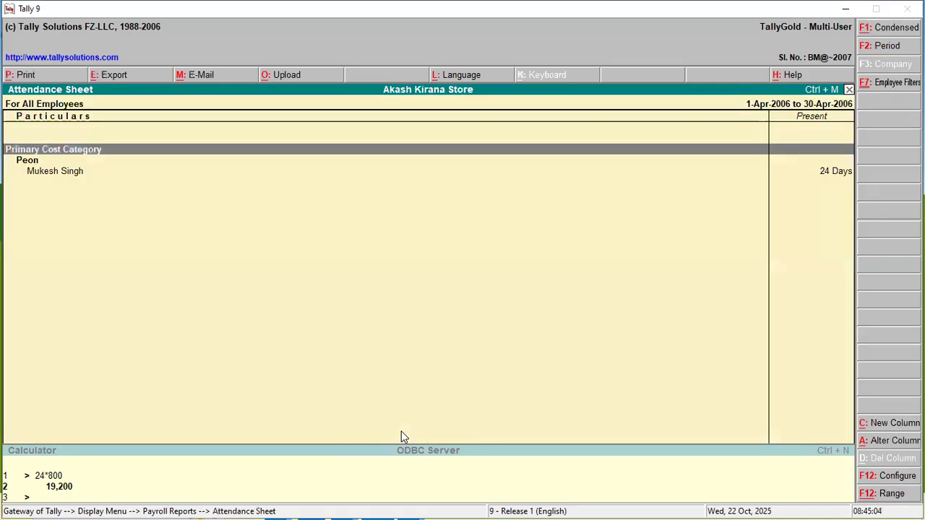
key(Down)
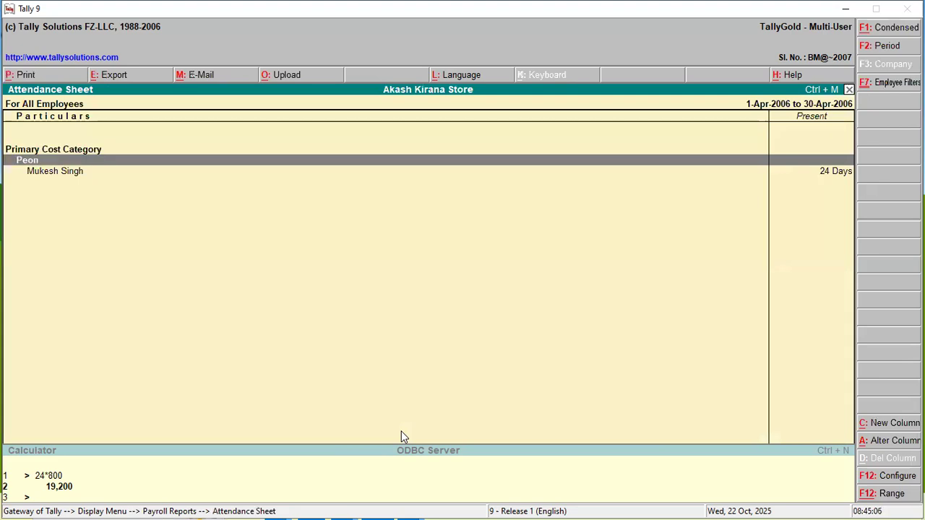
key(Down)
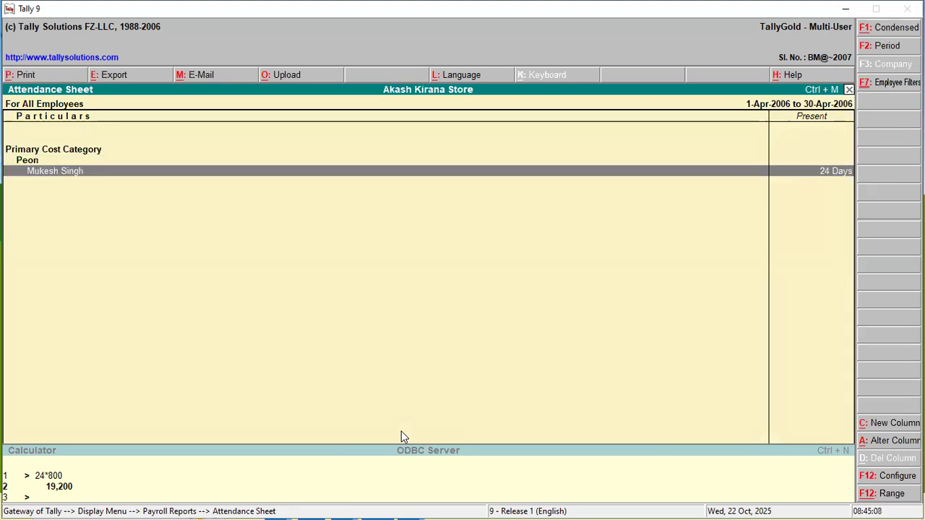
key(Escape)
- Inspect April's attendance voucher through the Attendance Register, leave it without saving, and return to the Display Menu
key(Down)
key(Return)
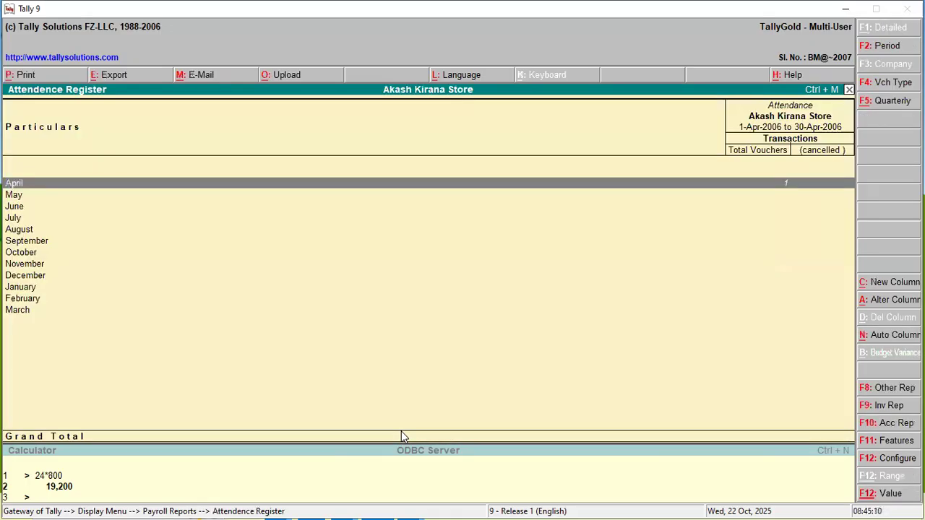
key(Return)
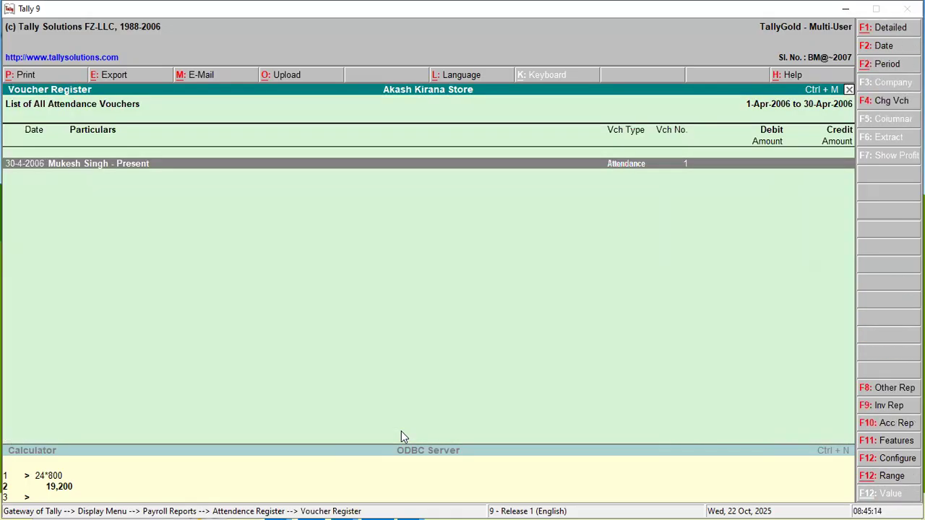
key(Return)
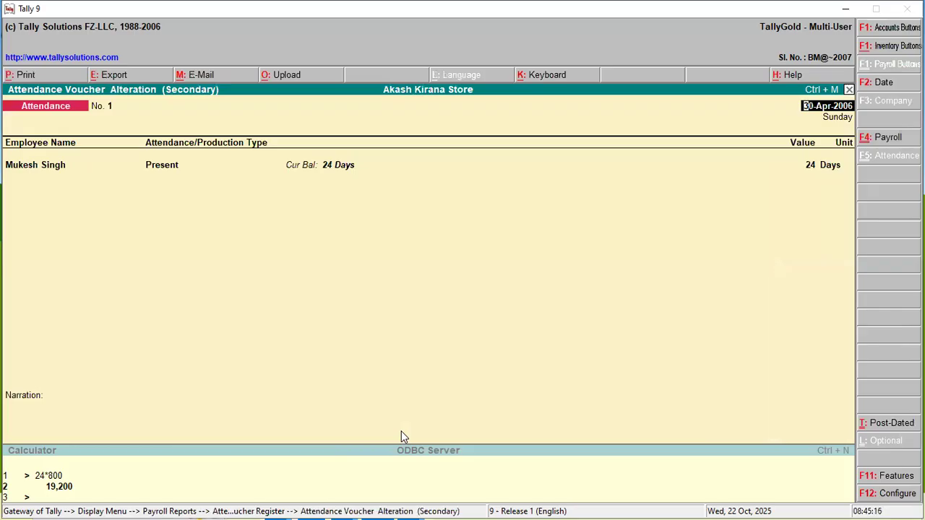
key(Escape)
key(y)
key(Escape)
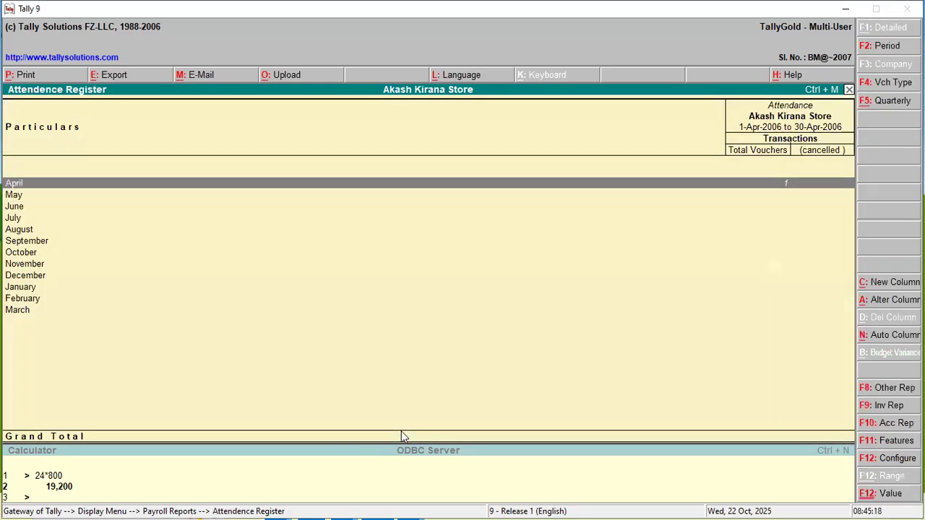
key(Escape)
key(Escape)
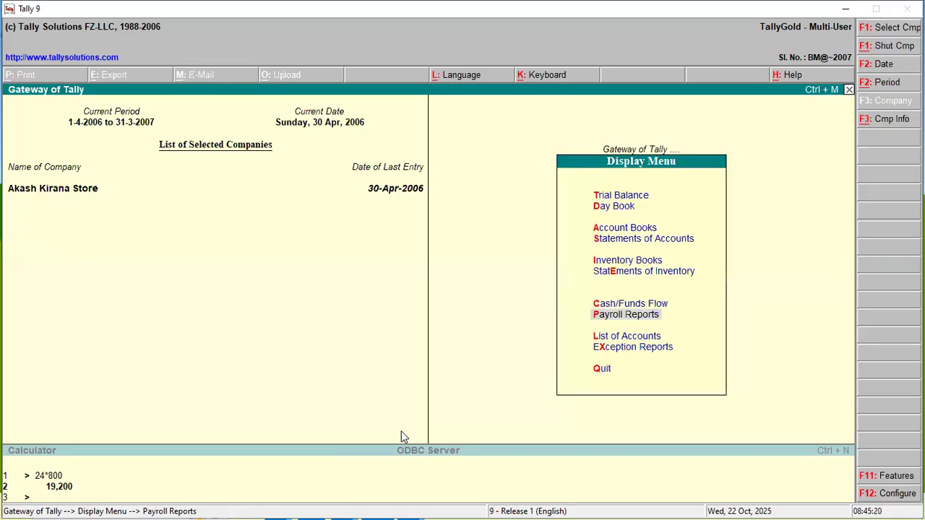